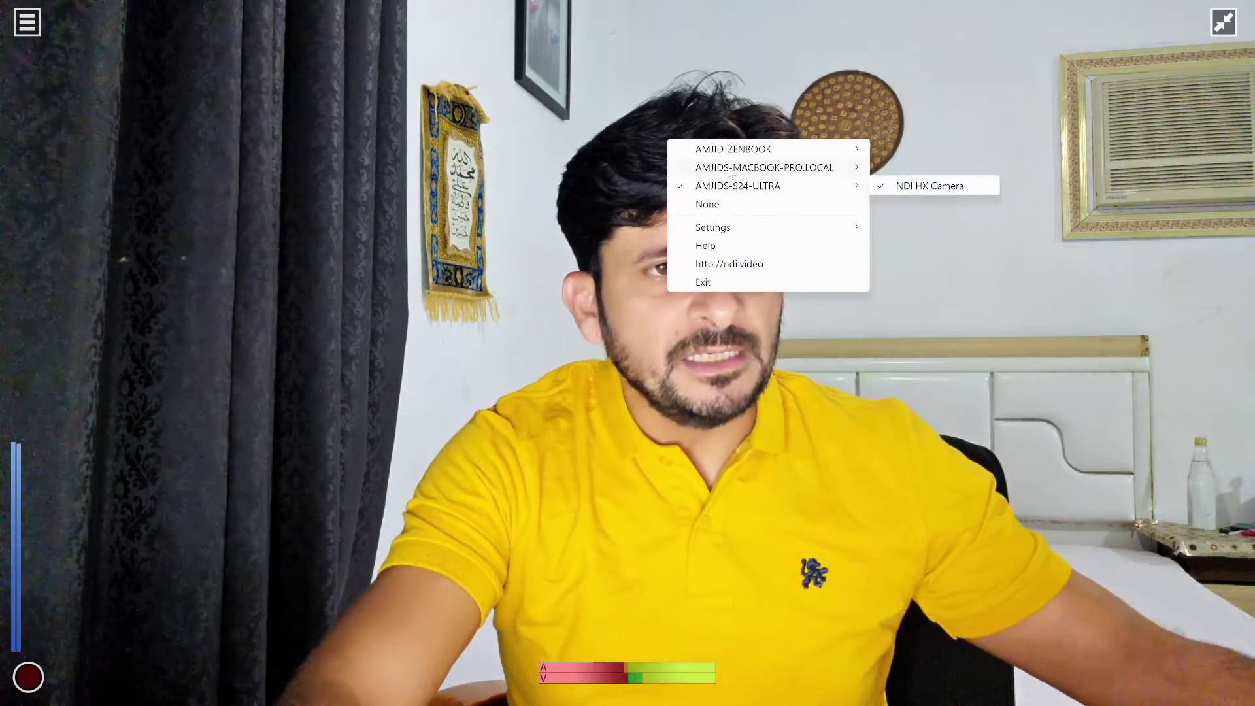
Show the MACBOOK-PRO.LOCAL Scan Converter feed as main, with the S24-ULTRA NDI HX Camera overlaid
{"action": "mouse_move", "coordinate": [844, 168]}
{"action": "left_click", "coordinate": [914, 168]}
{"action": "right_click", "coordinate": [620, 324]}
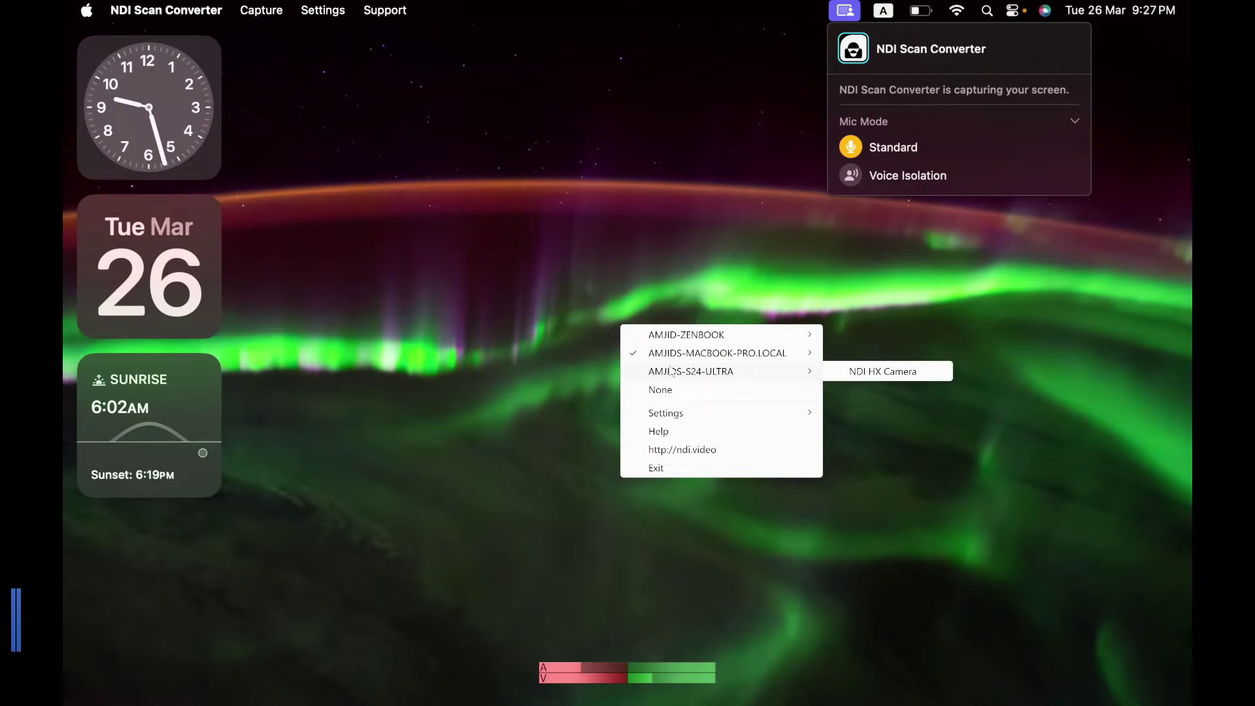
{"action": "mouse_move", "coordinate": [719, 413]}
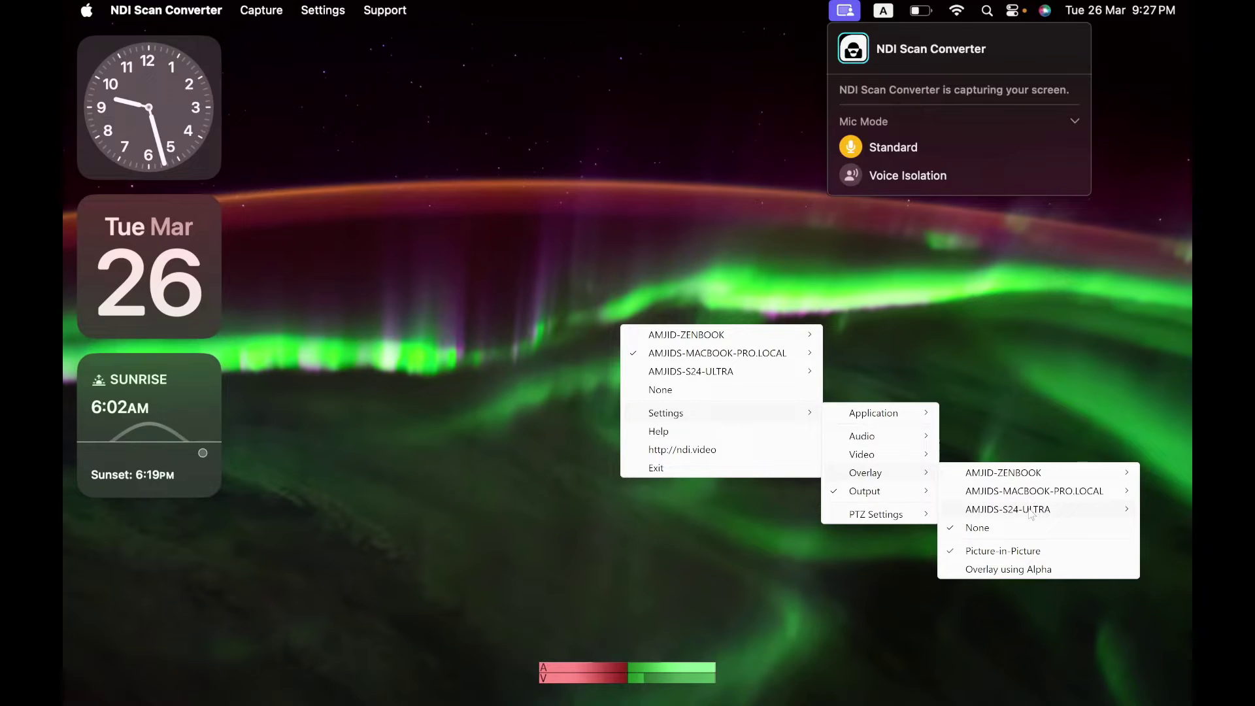
{"action": "left_click", "coordinate": [887, 510]}
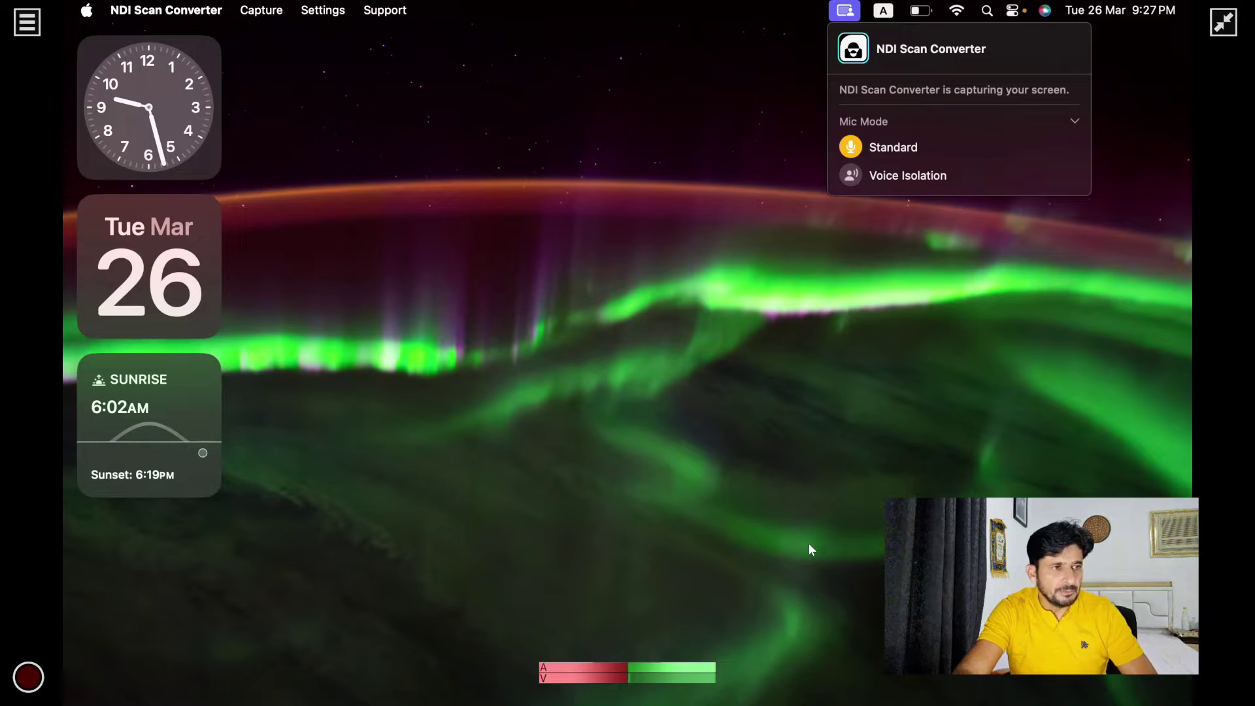
Hide the NDI Scan Converter app on the Mac and bring back the monitor's source menu
{"action": "left_click", "coordinate": [166, 10]}
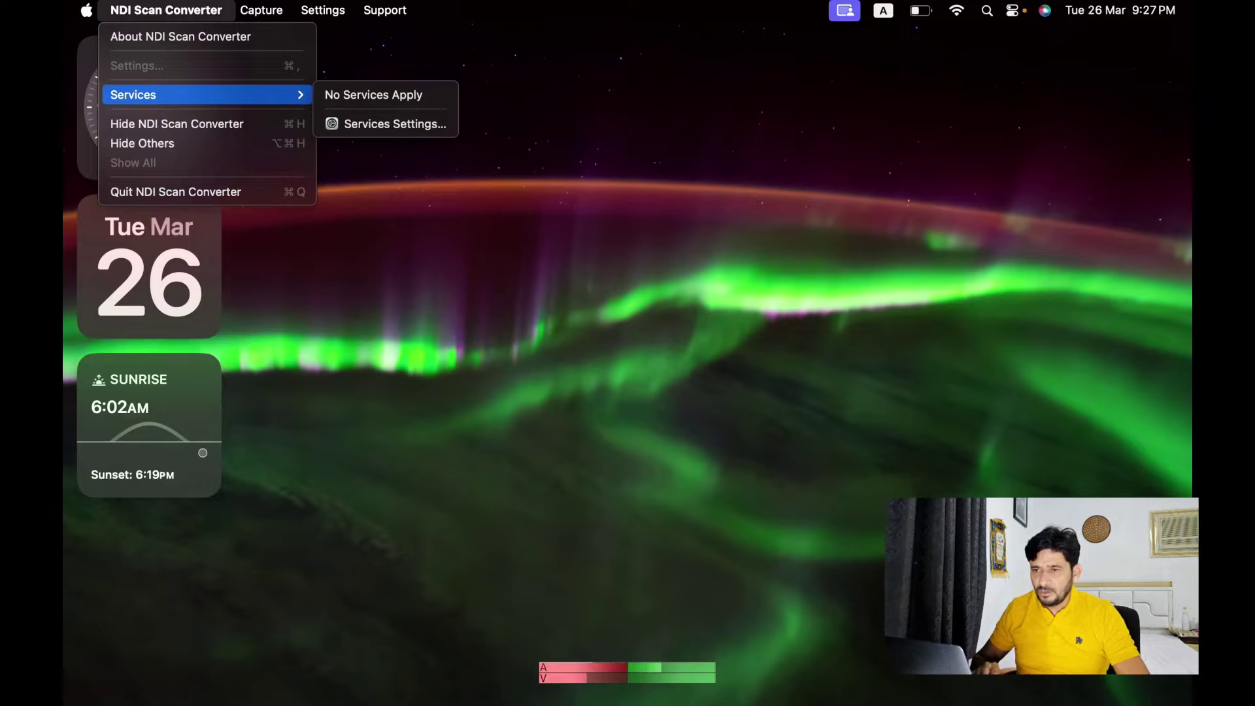
{"action": "mouse_move", "coordinate": [385, 10]}
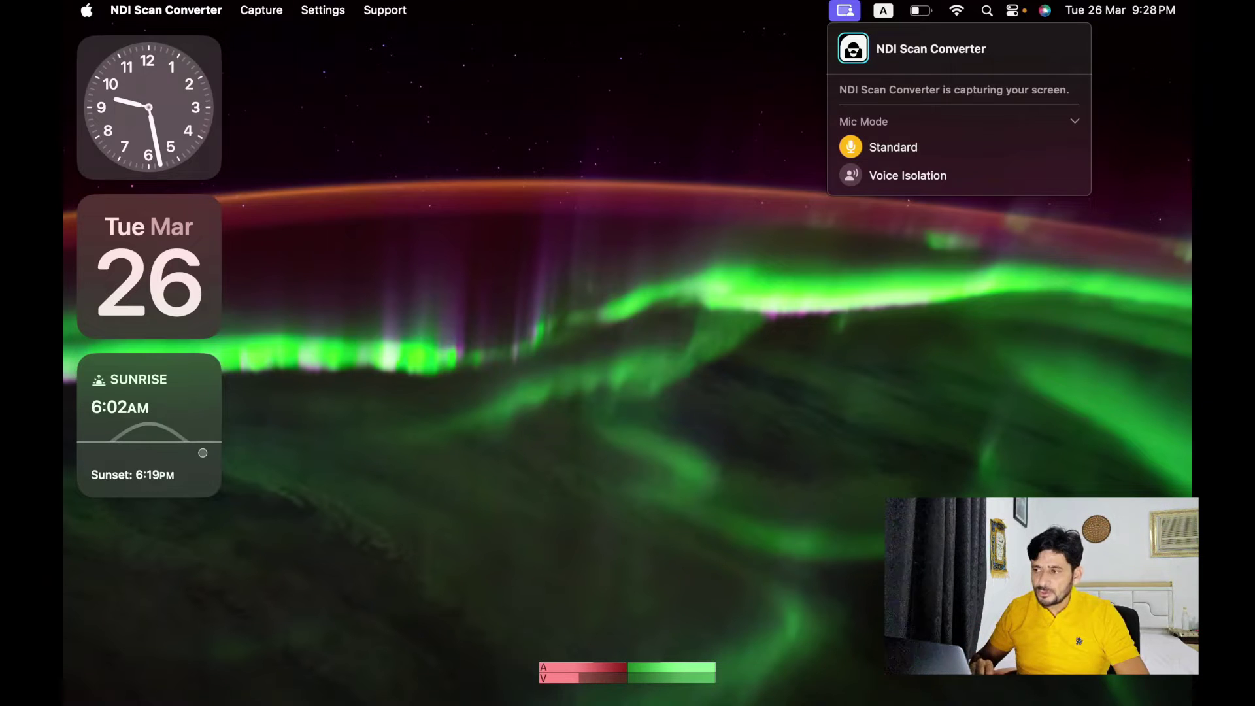
{"action": "key", "text": "super+Tab"}
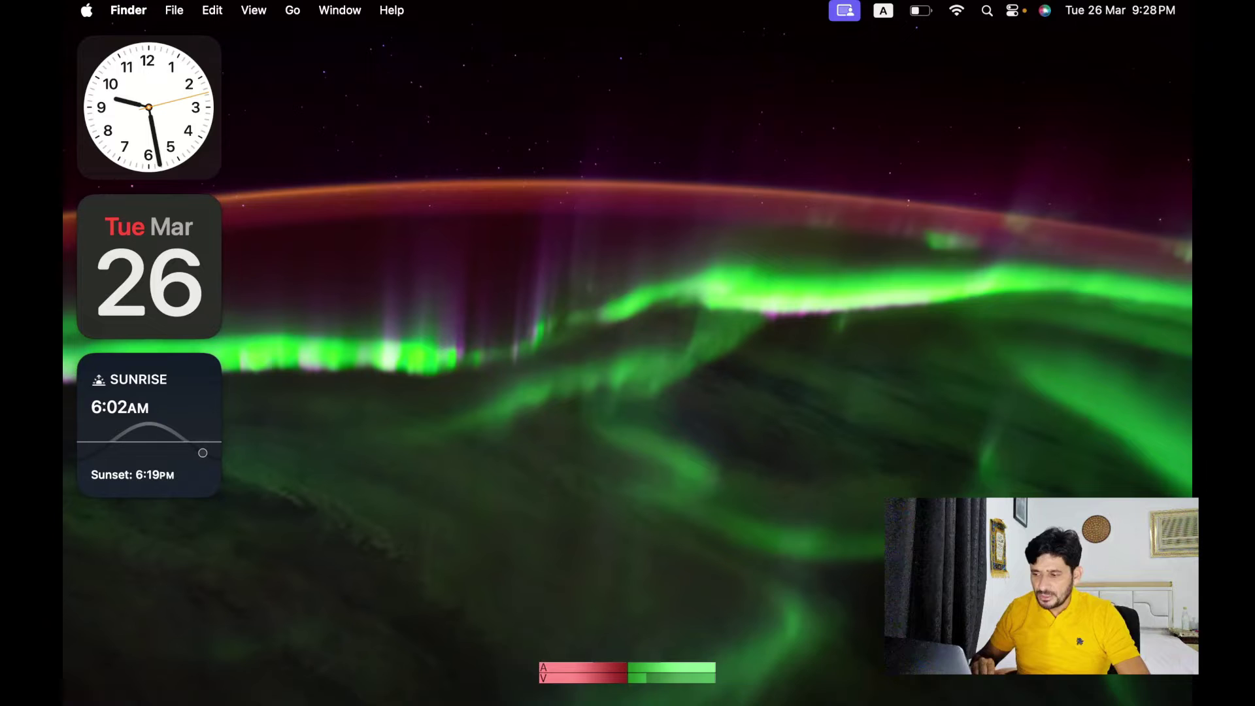
{"action": "mouse_move", "coordinate": [828, 673]}
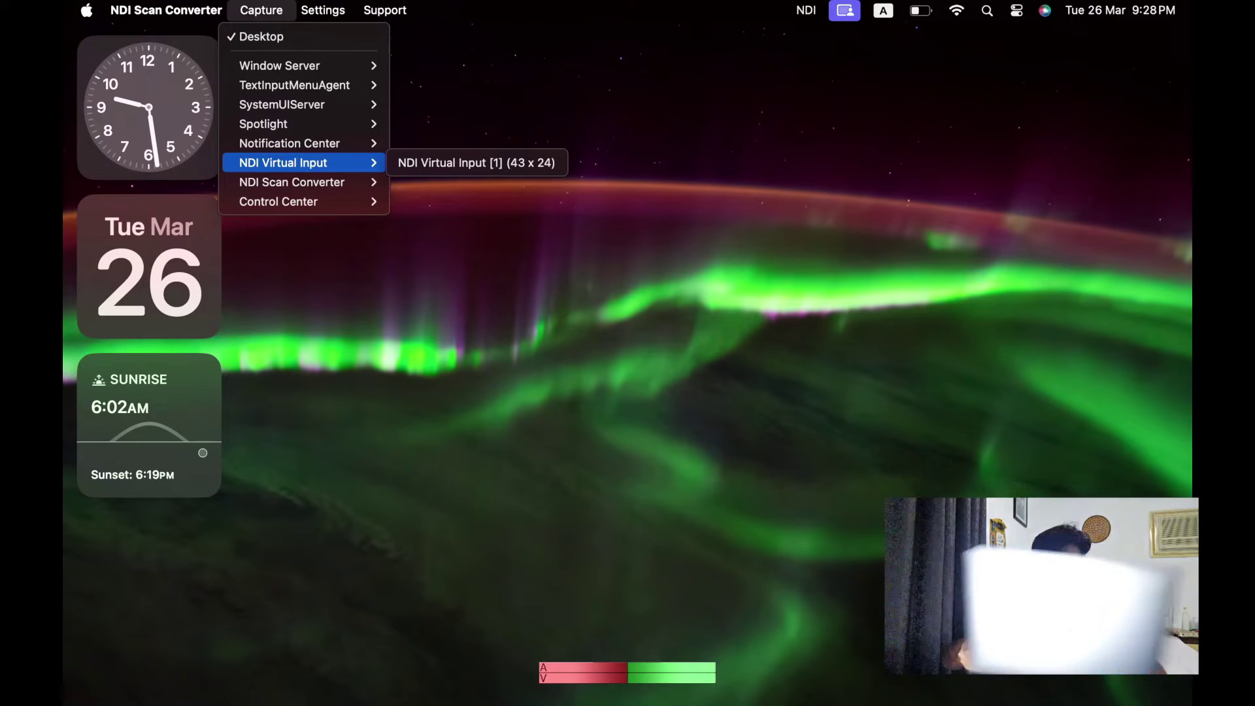
{"action": "right_click", "coordinate": [587, 242]}
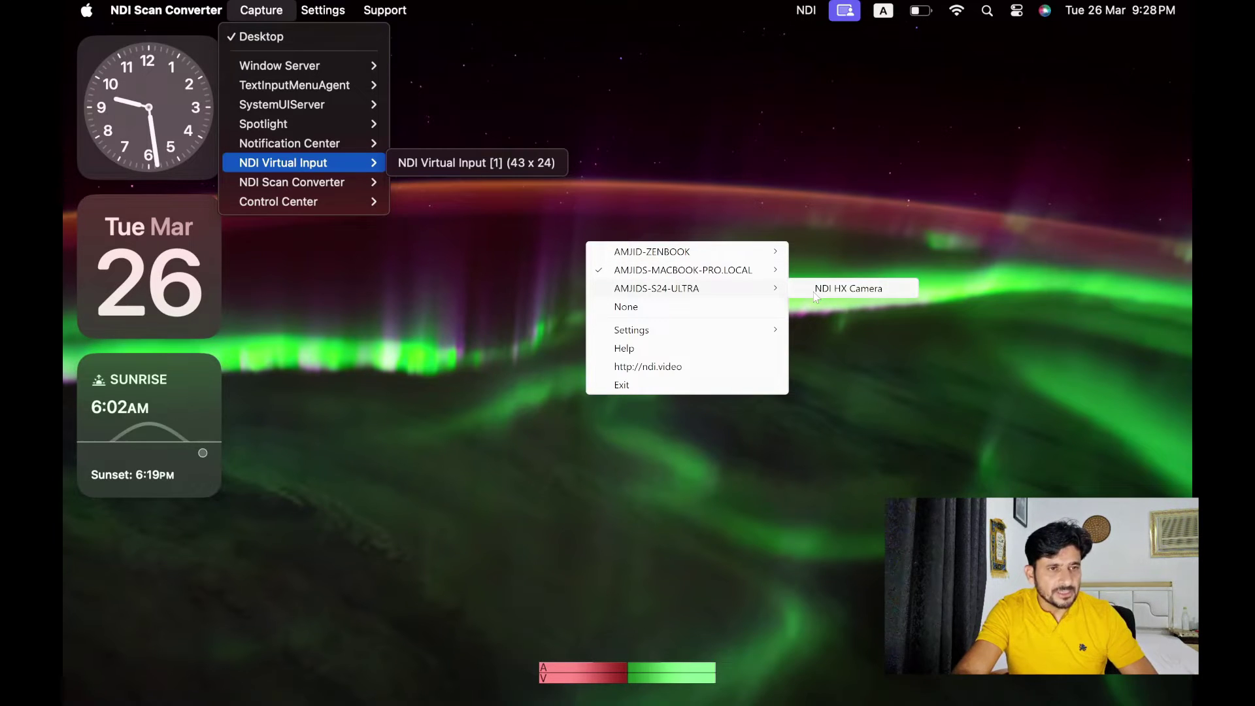
Make the S24-ULTRA NDI HX Camera the main feed, overlay the MacBook screen, and exit Studio Monitor
{"action": "left_click", "coordinate": [815, 291]}
{"action": "right_click", "coordinate": [773, 293]}
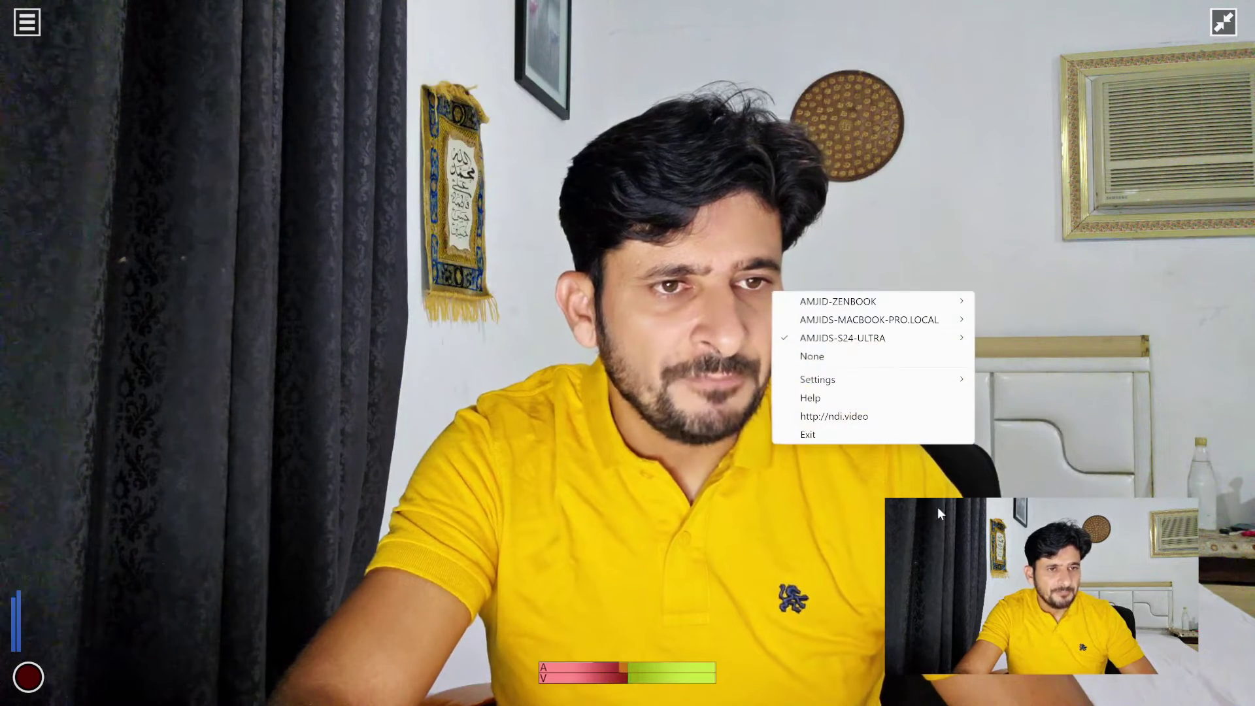
{"action": "right_click", "coordinate": [978, 392]}
{"action": "right_click", "coordinate": [744, 374]}
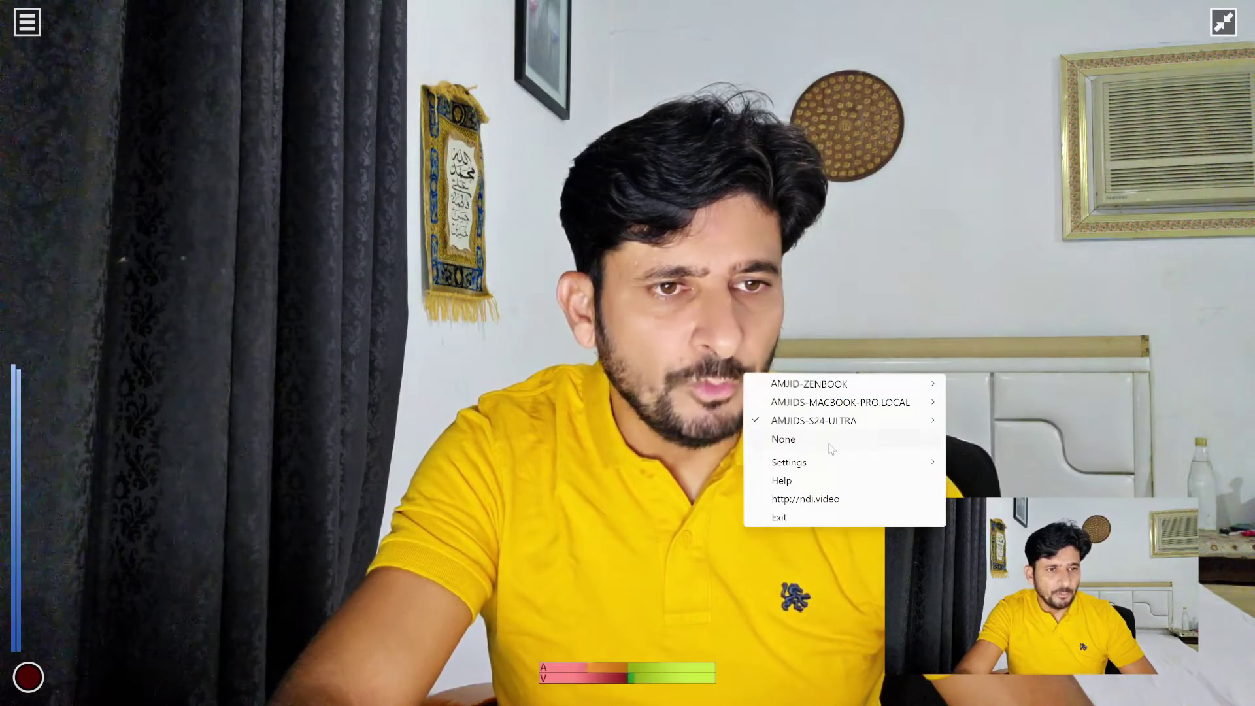
{"action": "mouse_move", "coordinate": [832, 465]}
{"action": "mouse_move", "coordinate": [988, 522]}
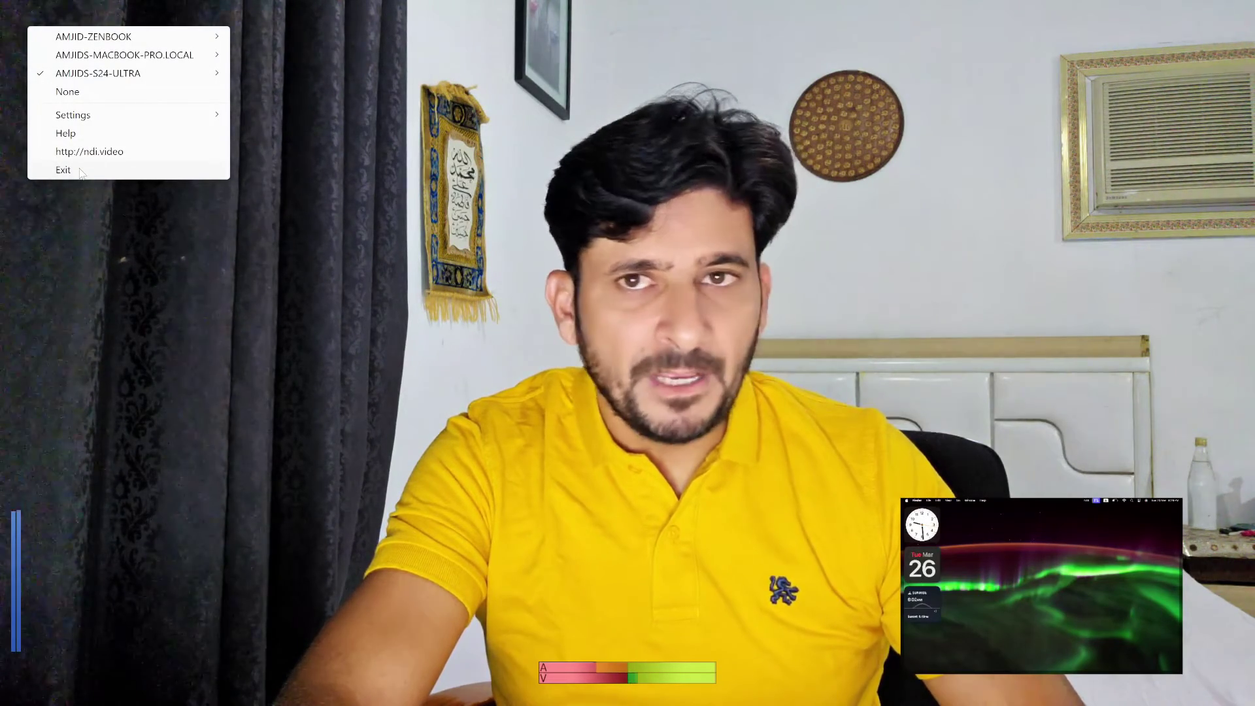
{"action": "left_click", "coordinate": [64, 170]}
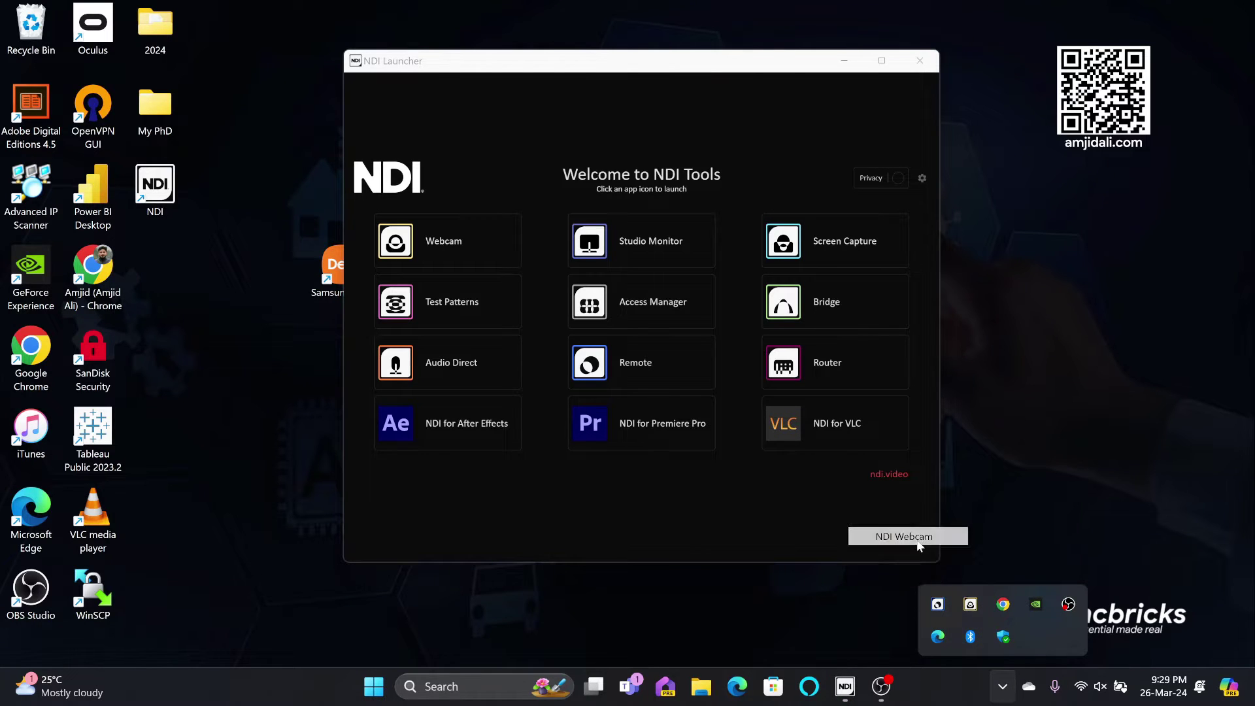
Assign MACBOOK-PRO.LOCAL's NDI Virtual Input to the NDI Webcam Video 2 slot
{"action": "left_click_drag", "start_coordinate": [825, 485], "coordinate": [540, 220]}
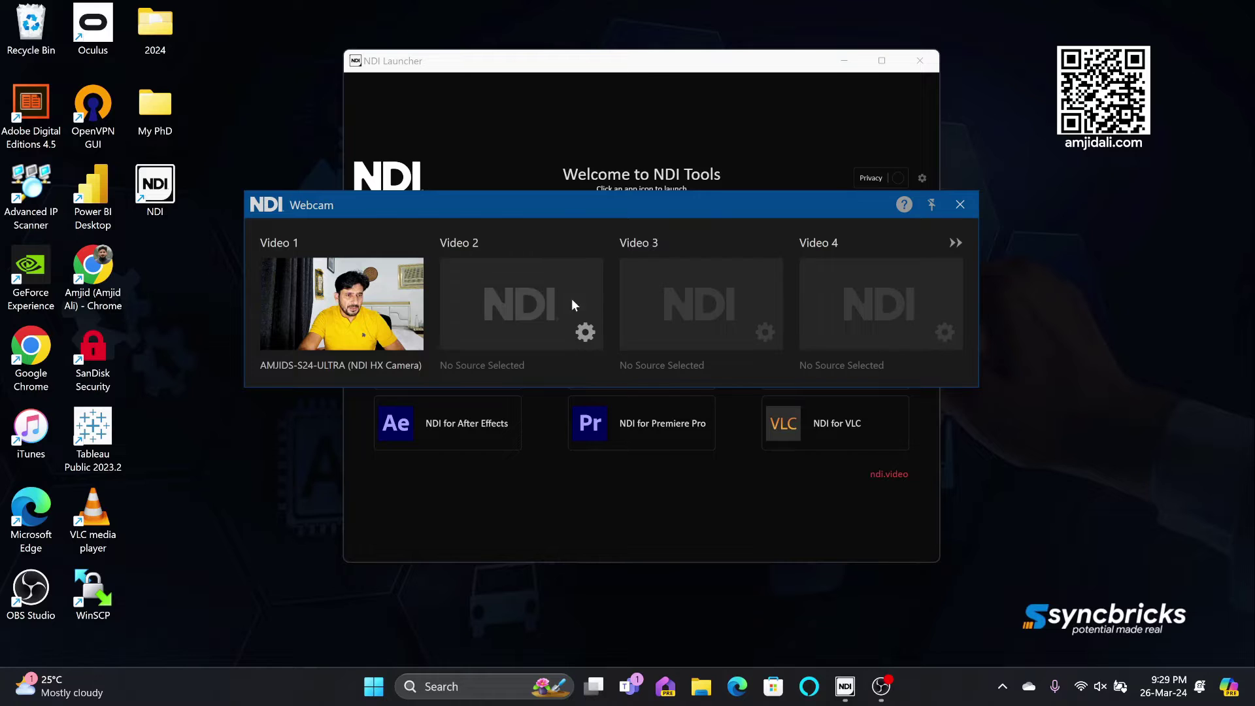
{"action": "left_click", "coordinate": [585, 332]}
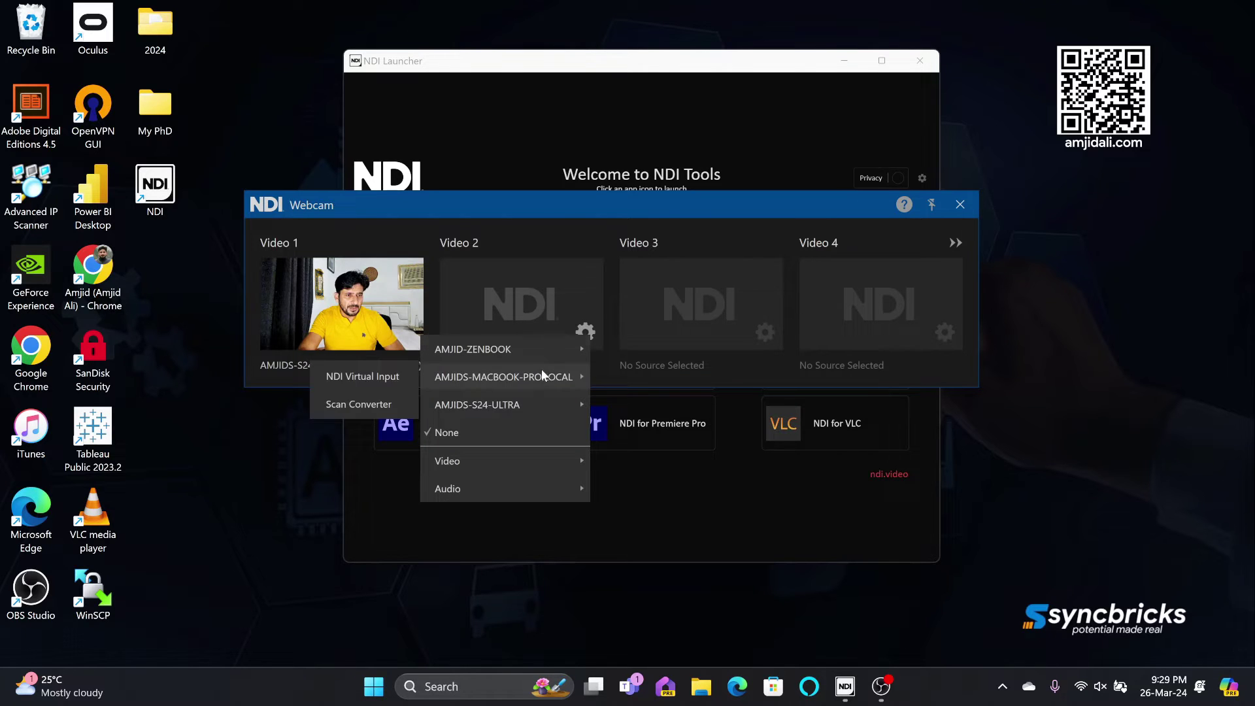
{"action": "mouse_move", "coordinate": [500, 379]}
{"action": "left_click", "coordinate": [394, 383]}
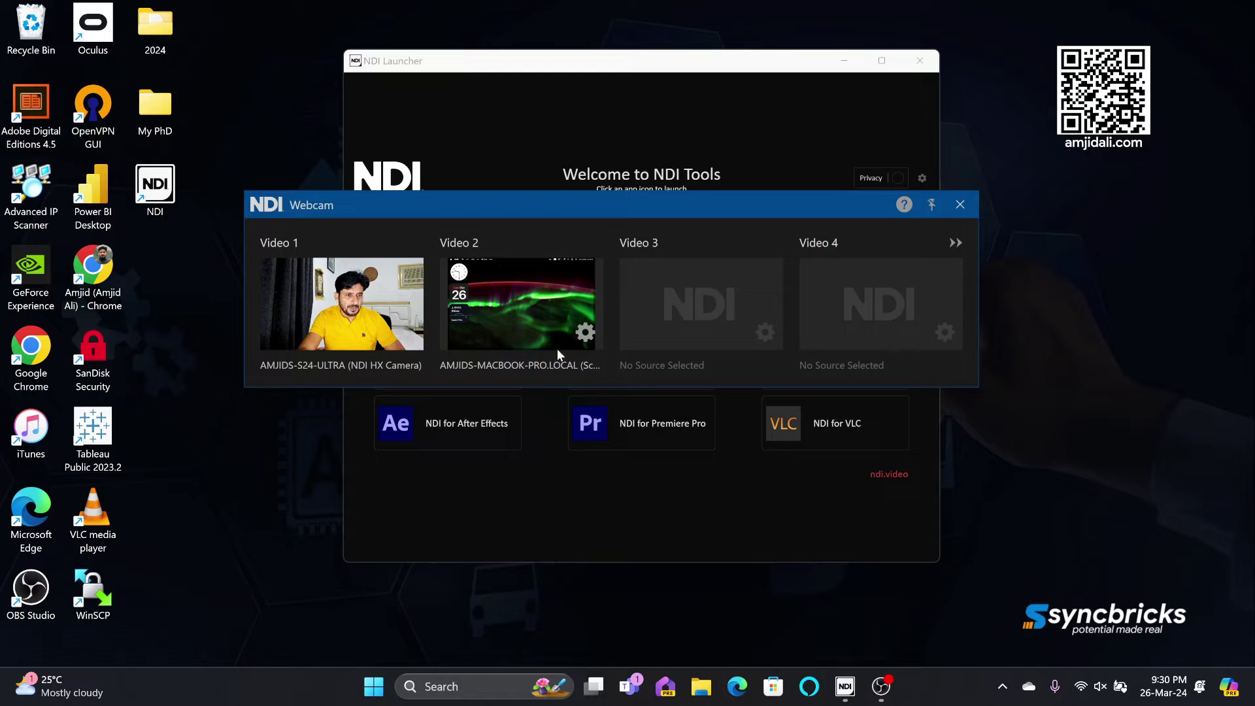
{"action": "left_click", "coordinate": [473, 691]}
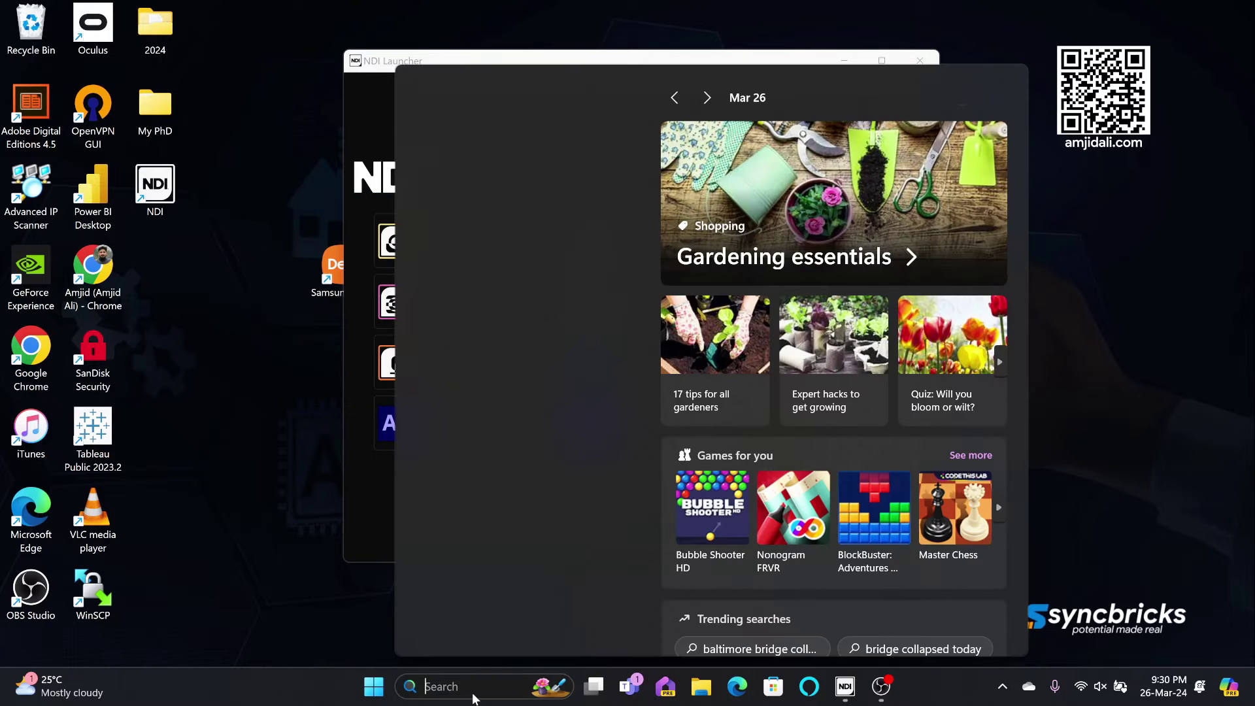
Launch another OBS Studio instance and switch to the NDI Camera scene
{"action": "type", "text": "obs"}
{"action": "key", "text": "Return"}
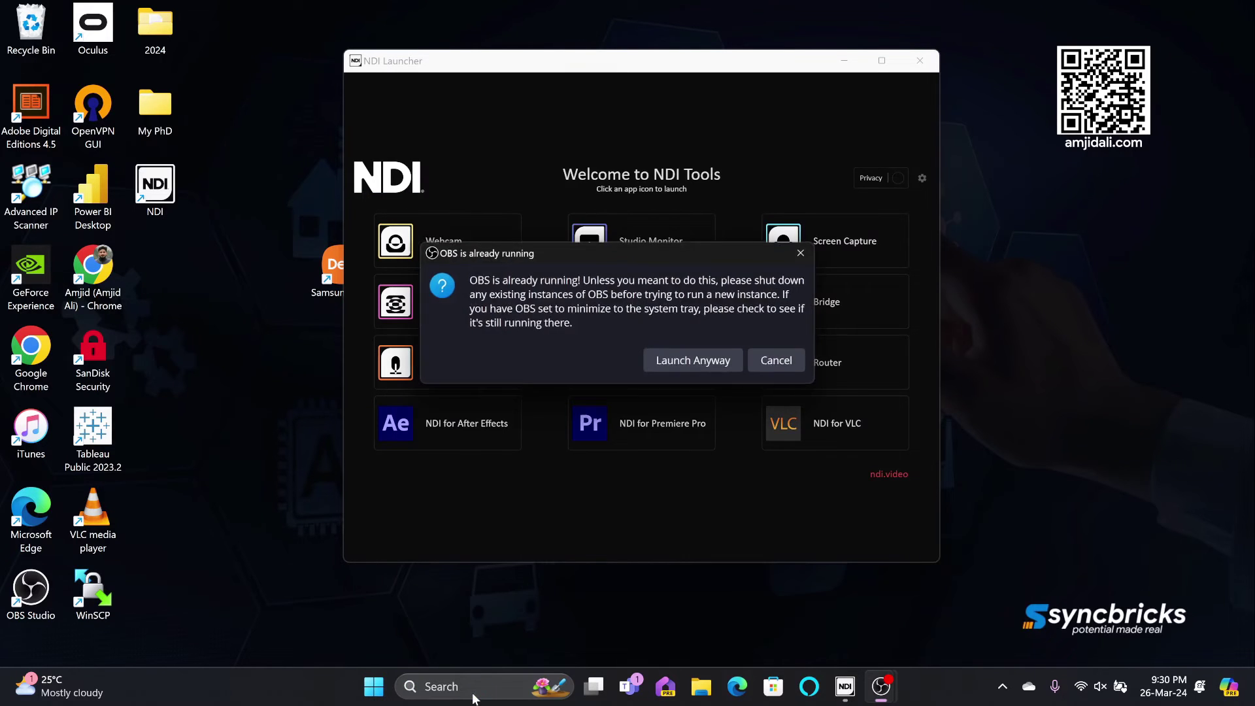
{"action": "left_click", "coordinate": [697, 363]}
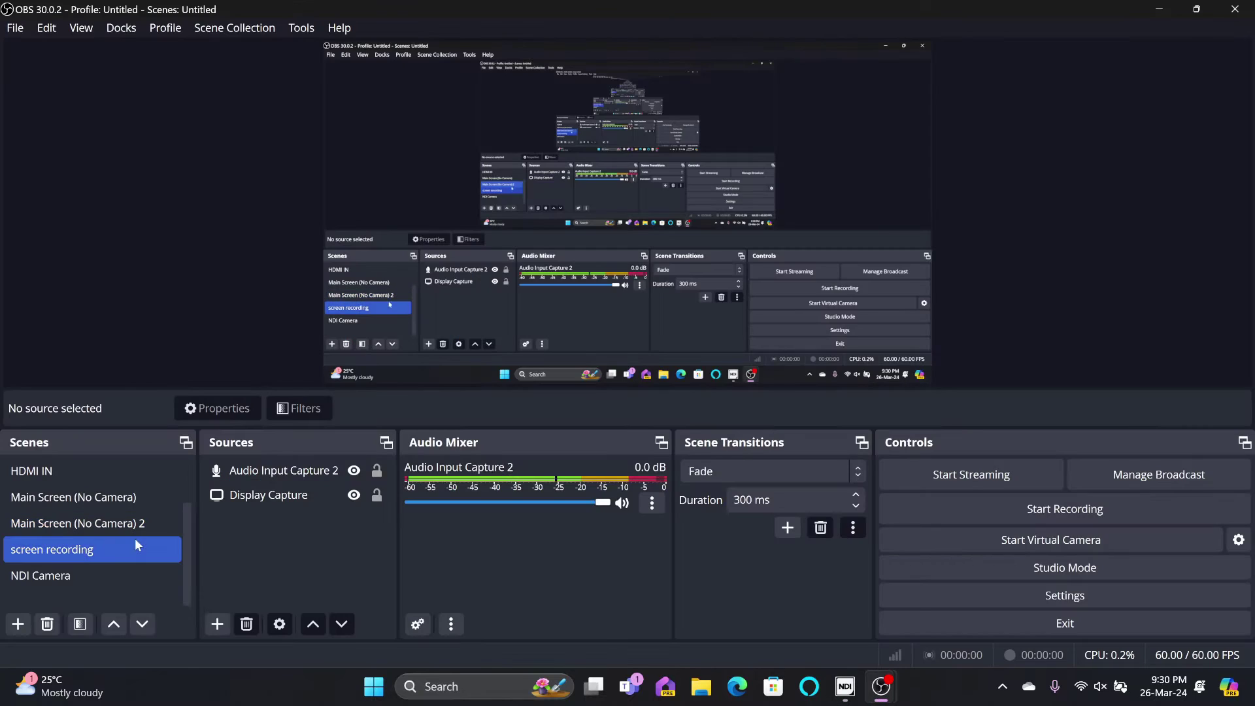
{"action": "double_click", "coordinate": [57, 582]}
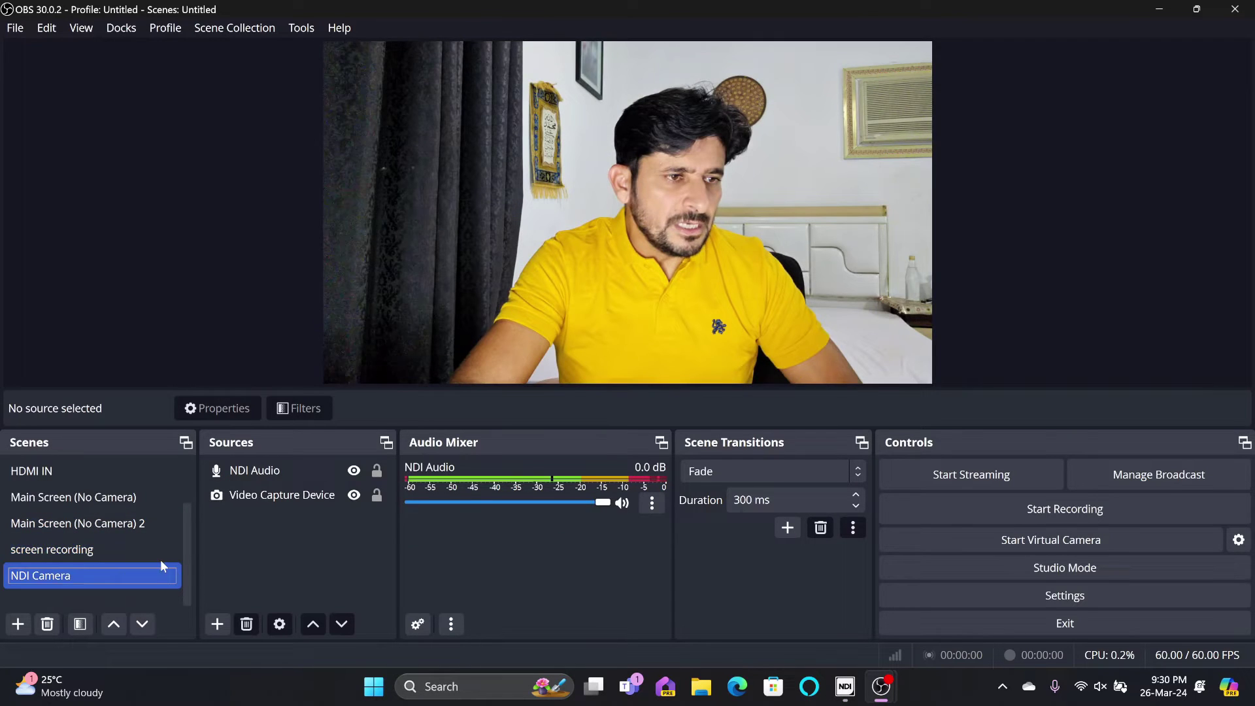
Set the Video Capture Device to NDI Webcam Video 2 and stretch it to fill the canvas
{"action": "double_click", "coordinate": [280, 496]}
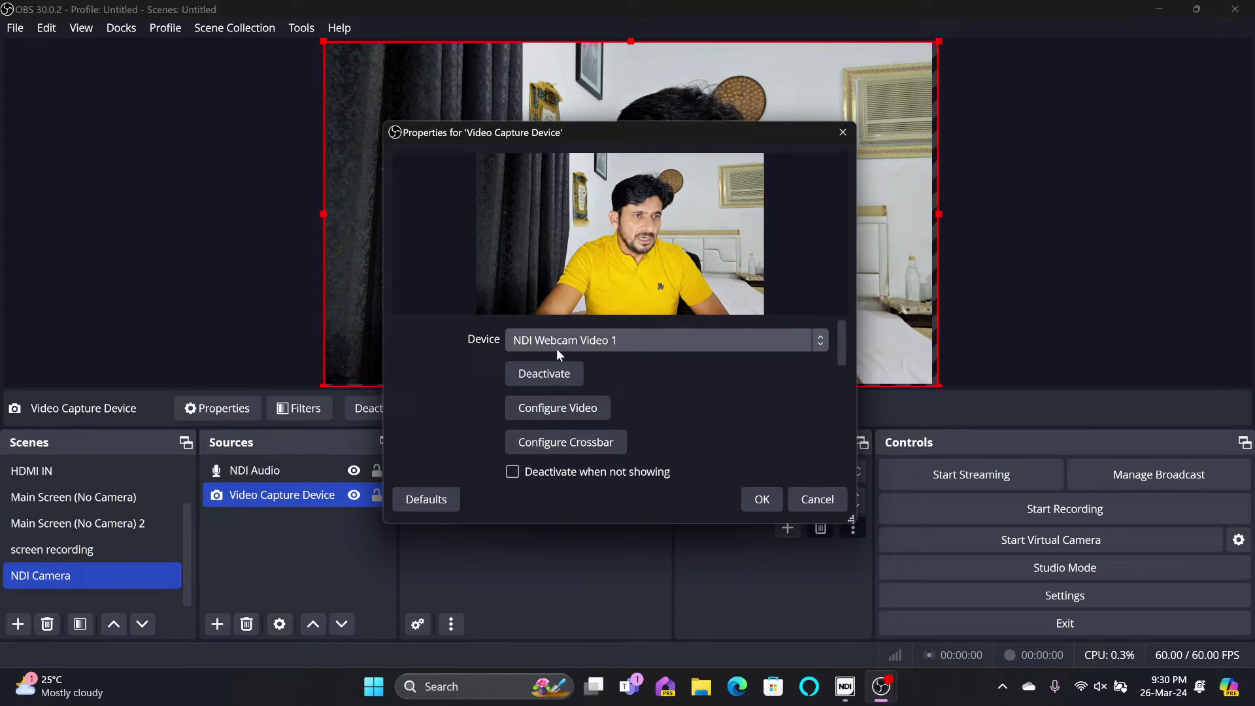
{"action": "left_click", "coordinate": [557, 349]}
{"action": "left_click", "coordinate": [571, 411]}
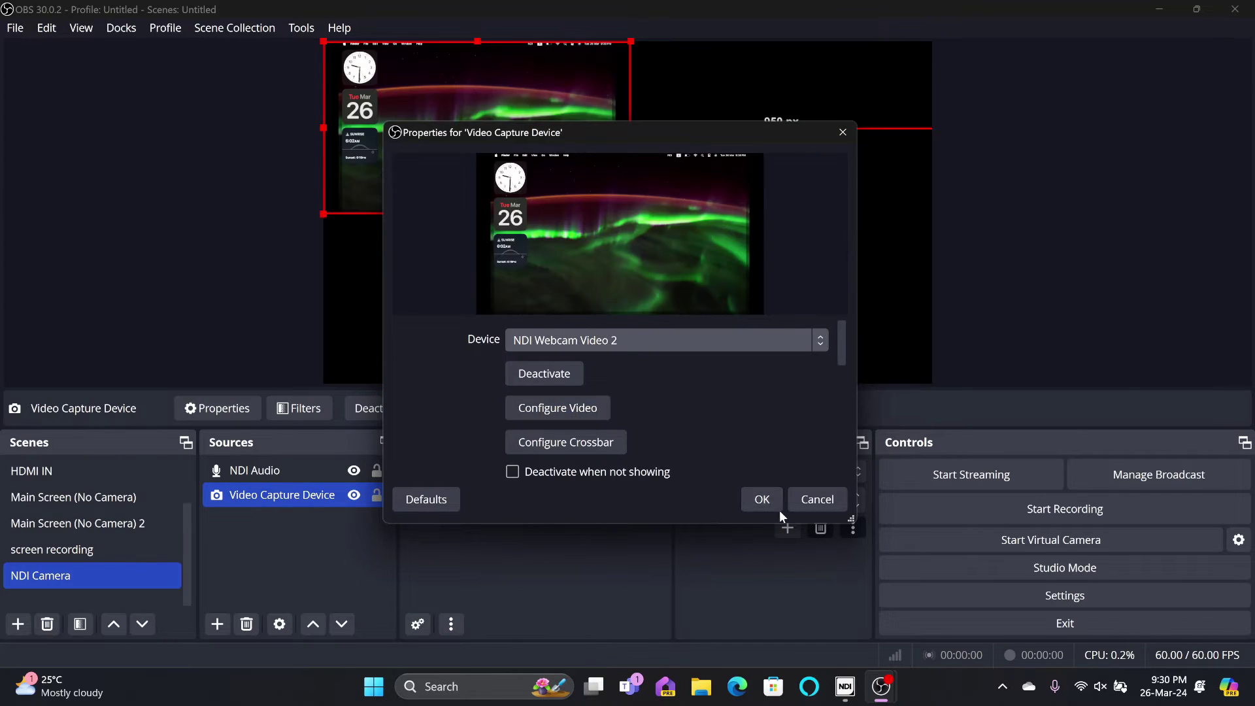
{"action": "left_click", "coordinate": [758, 497]}
{"action": "left_click_drag", "start_coordinate": [632, 214], "coordinate": [844, 384]}
Switch the capture device to the USB2.0 HD UVC WebCam and enlarge its image to fill the canvas
{"action": "double_click", "coordinate": [288, 496]}
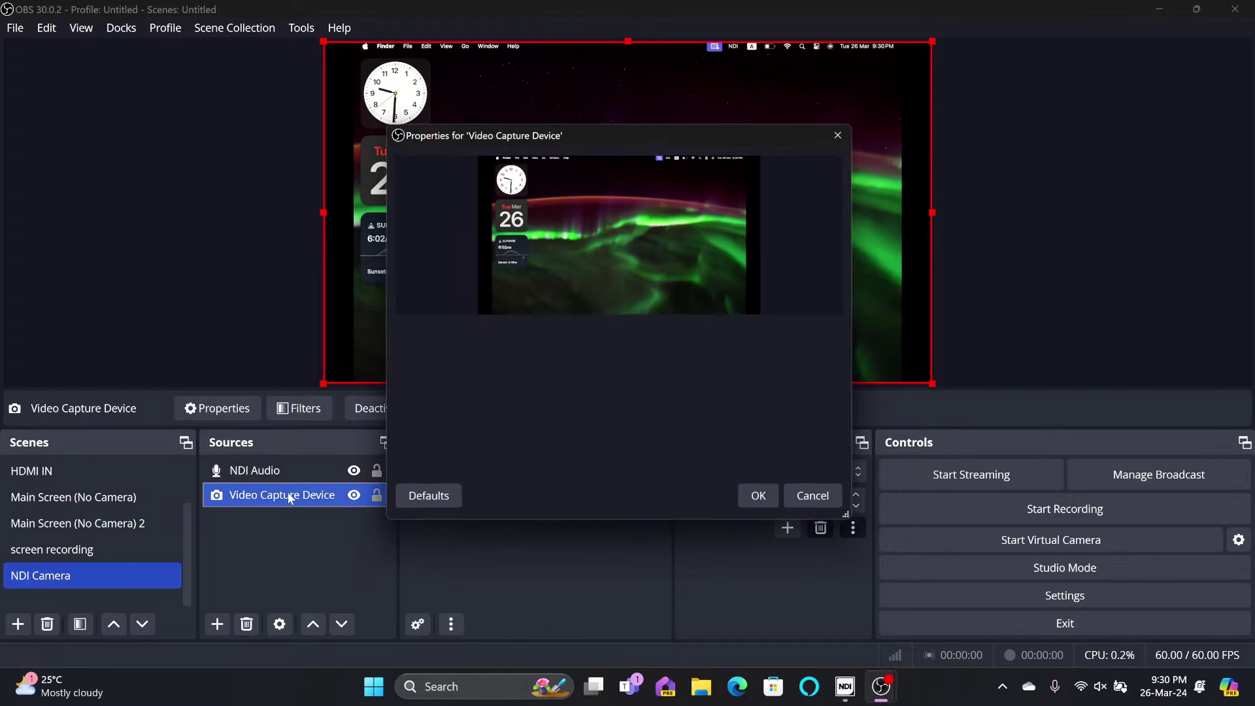
{"action": "left_click", "coordinate": [607, 340]}
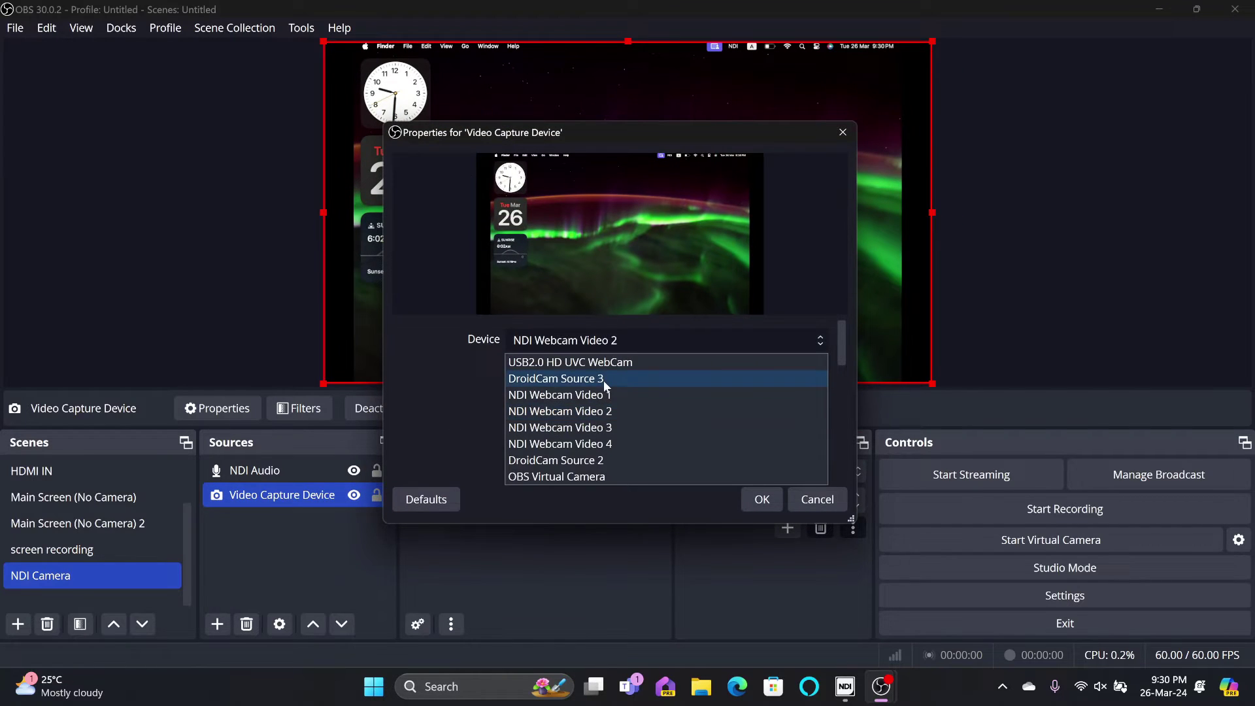
{"action": "left_click", "coordinate": [602, 368]}
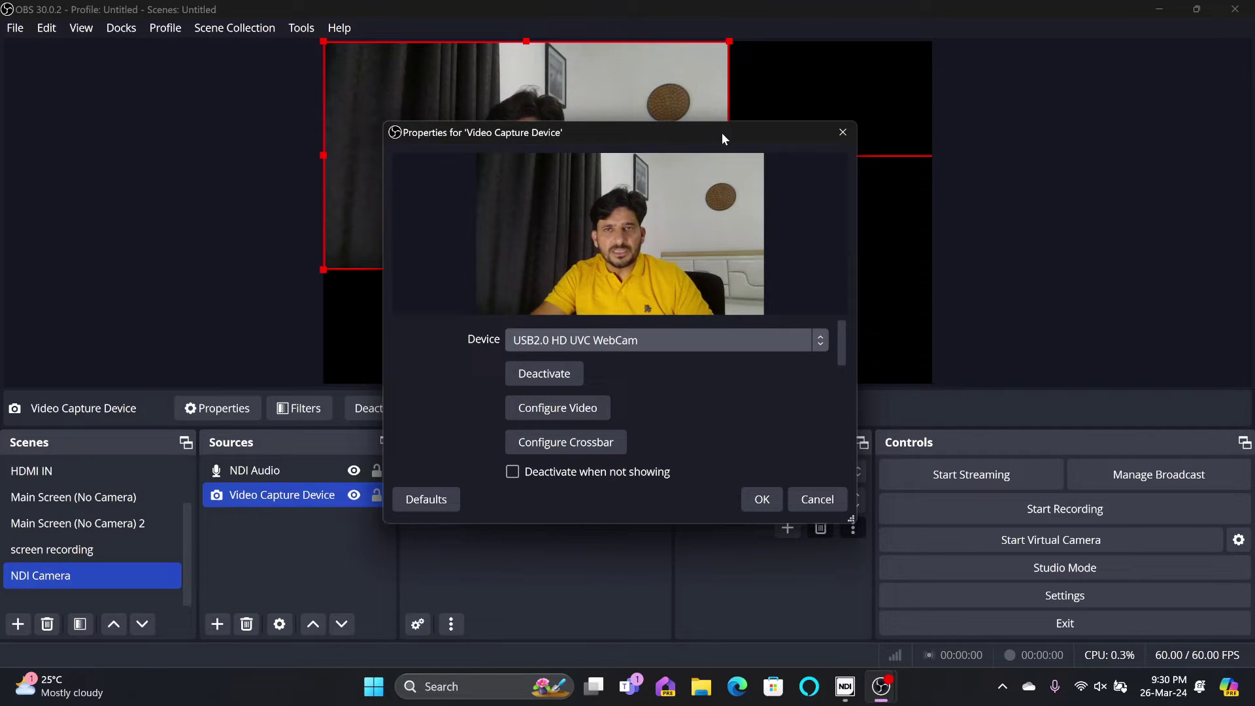
{"action": "left_click_drag", "start_coordinate": [721, 132], "coordinate": [540, 307]}
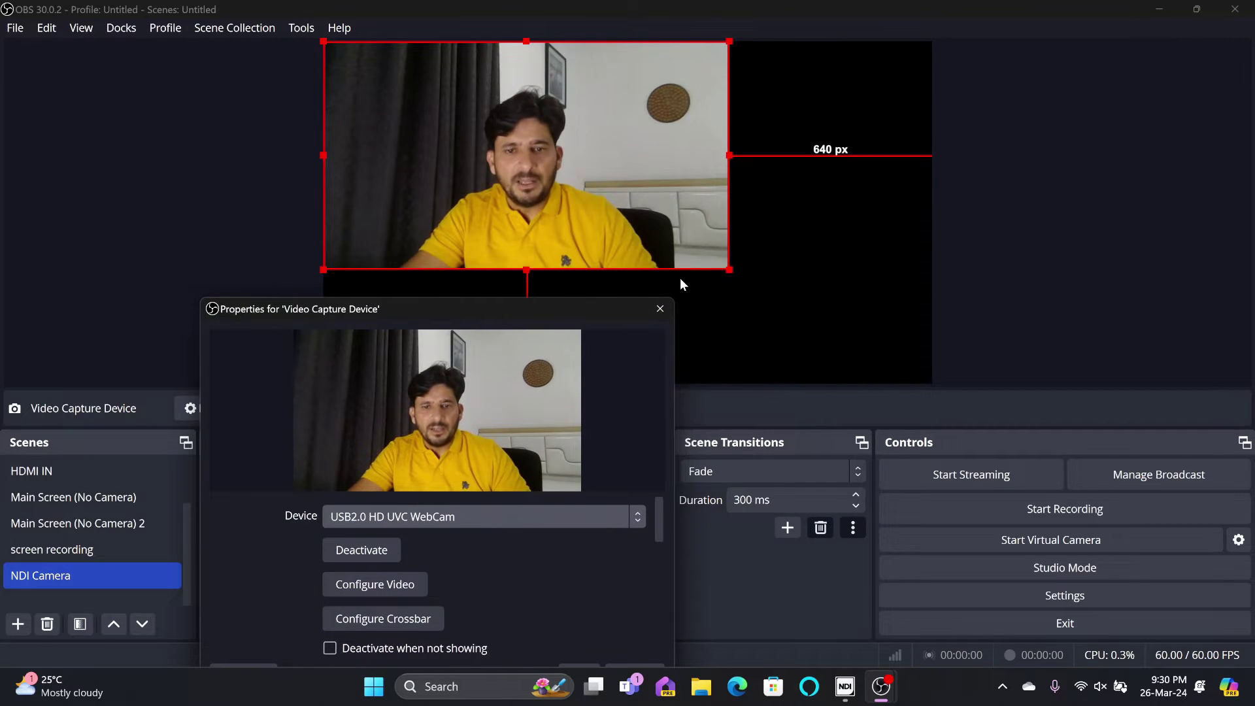
{"action": "left_click_drag", "start_coordinate": [729, 268], "coordinate": [932, 384]}
Choose NDI Webcam Video 1 as the capture device and confirm
{"action": "left_click_drag", "start_coordinate": [477, 318], "coordinate": [1049, 191]}
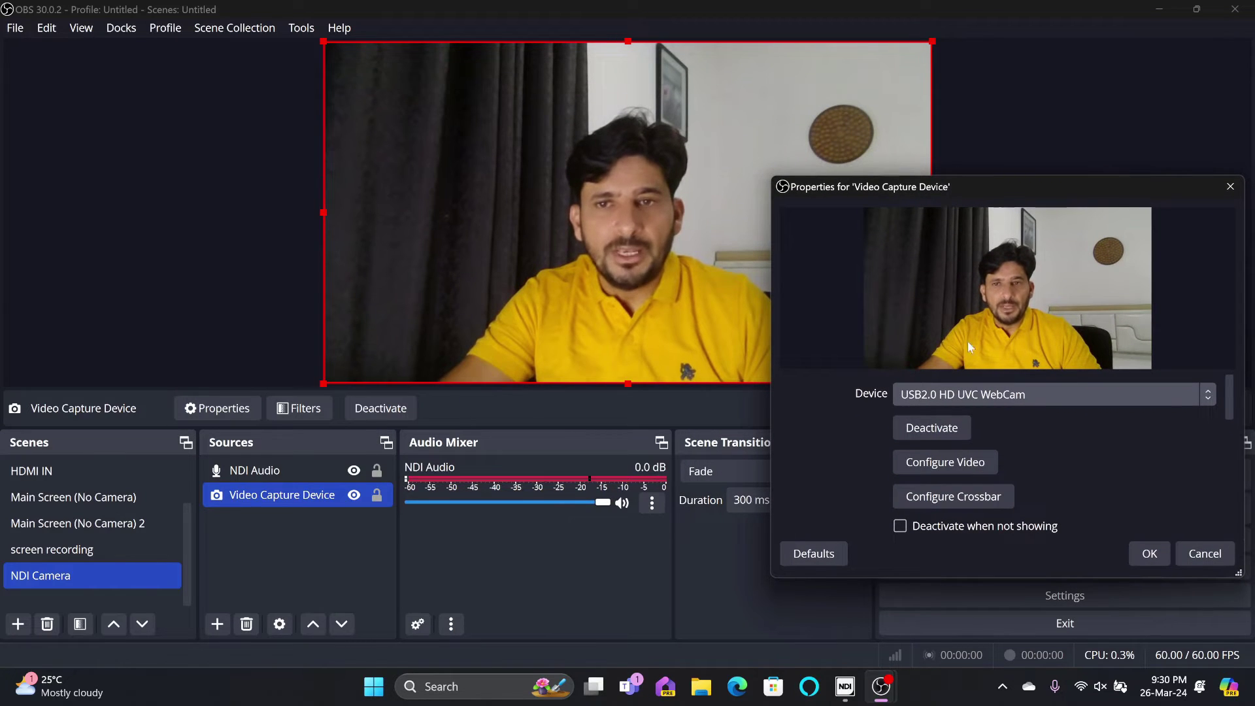
{"action": "left_click", "coordinate": [983, 397]}
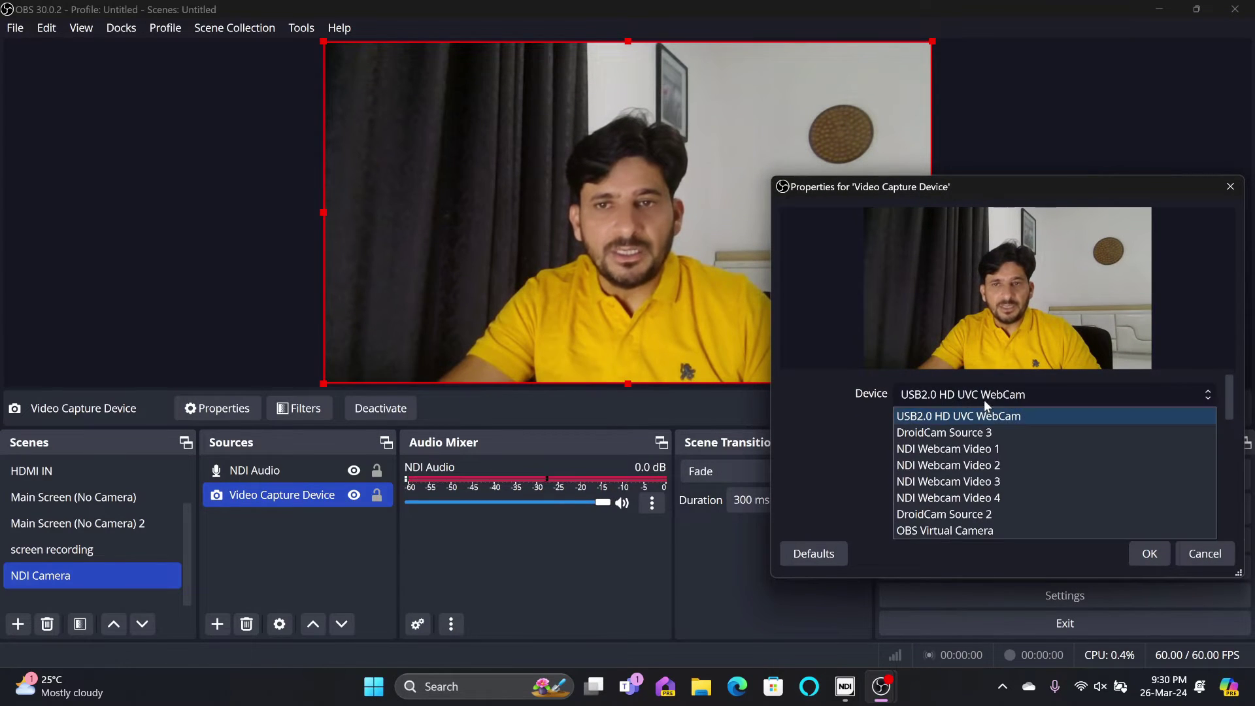
{"action": "left_click", "coordinate": [978, 449]}
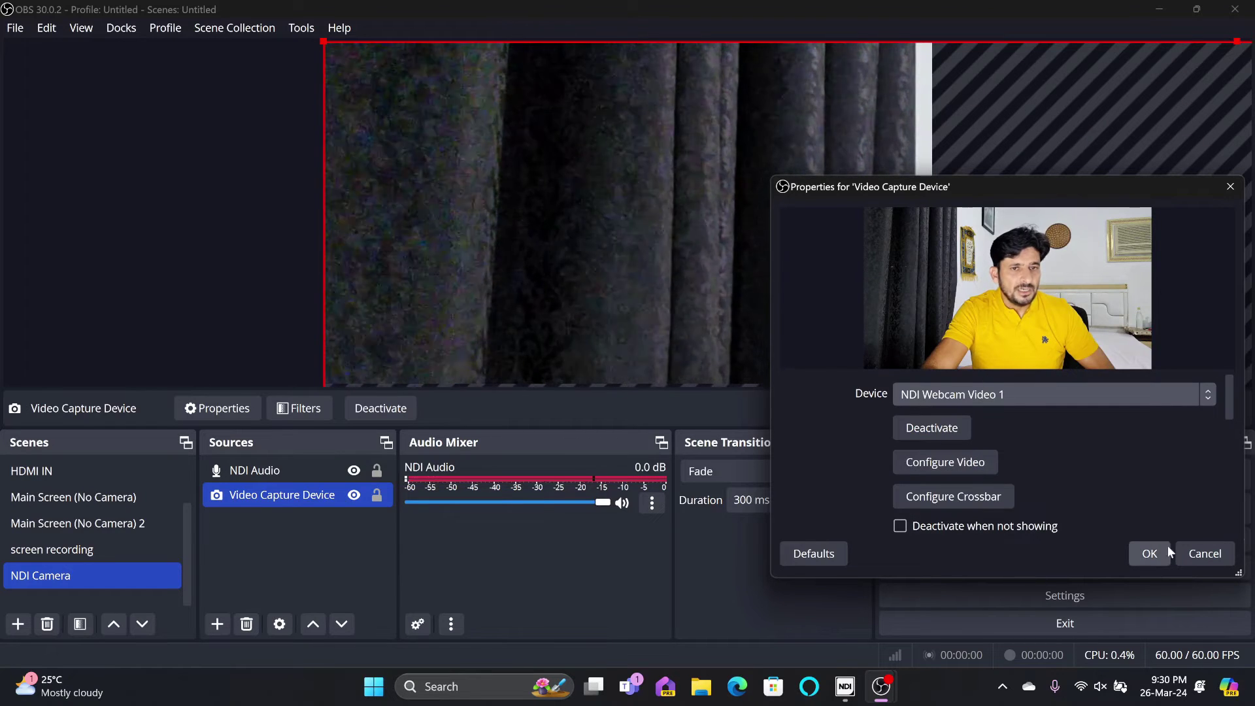
{"action": "left_click", "coordinate": [1155, 553]}
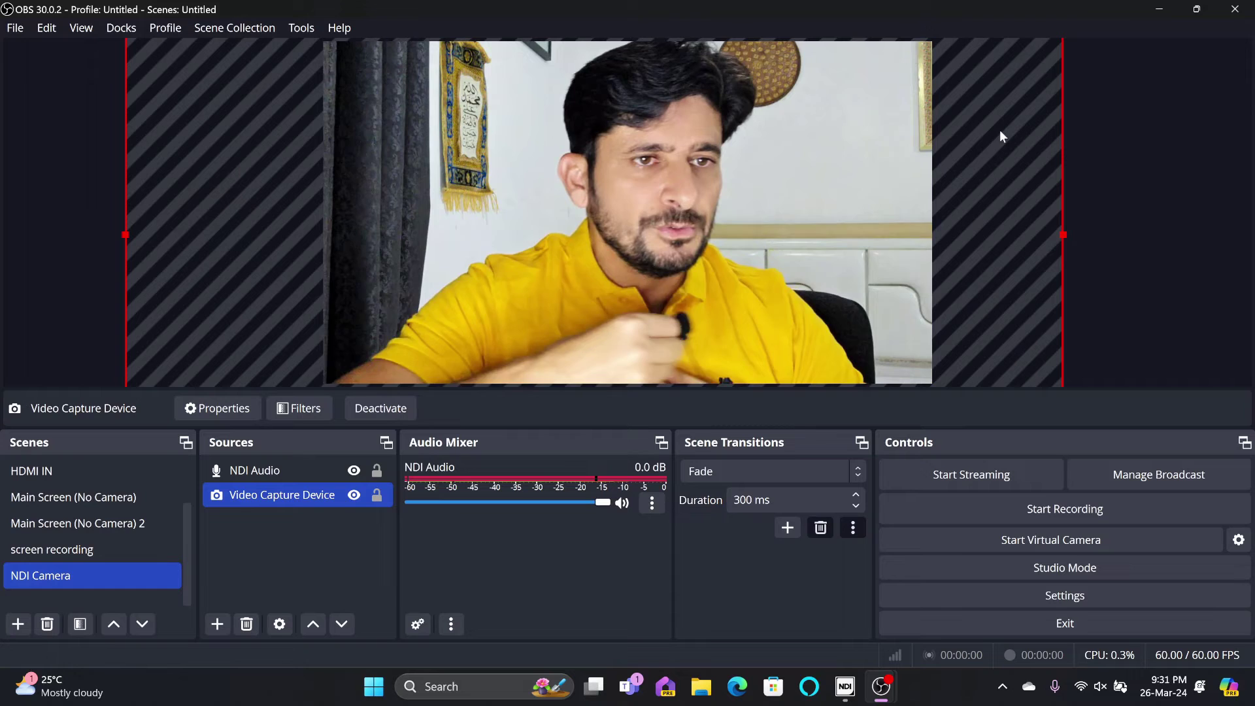
{"action": "key", "text": "Up"}
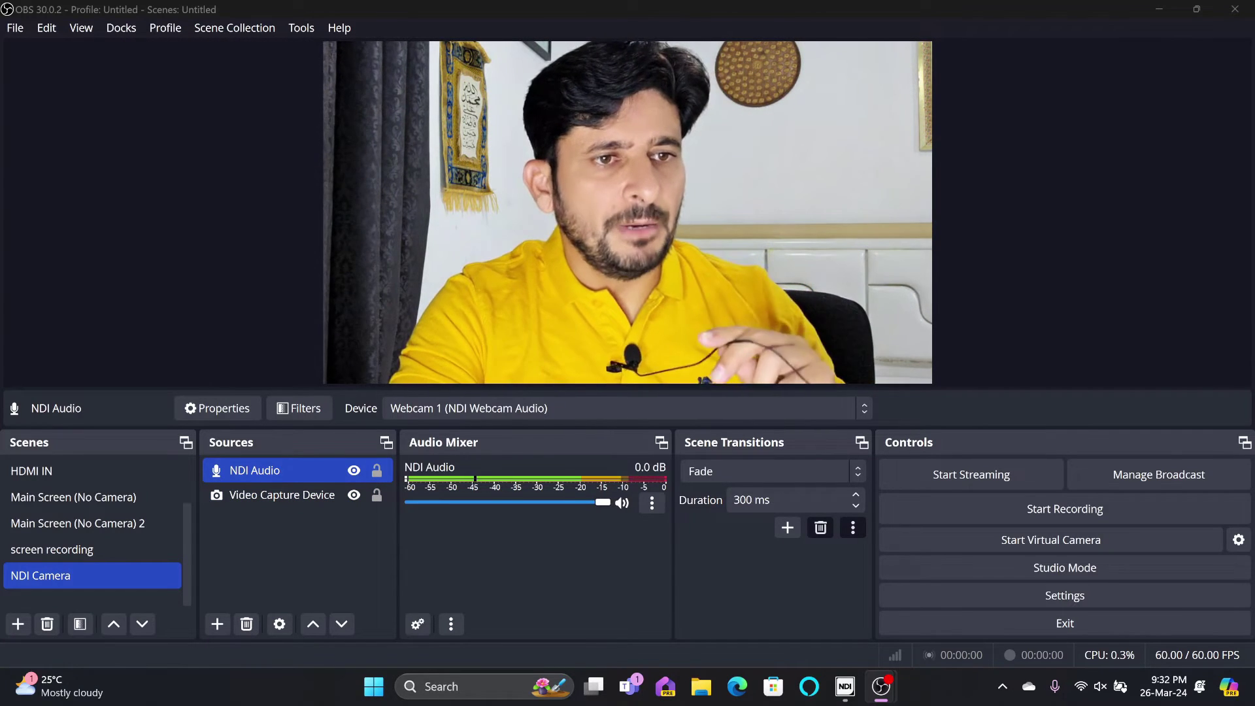
{"action": "left_click", "coordinate": [490, 693]}
{"action": "type", "text": "droid"}
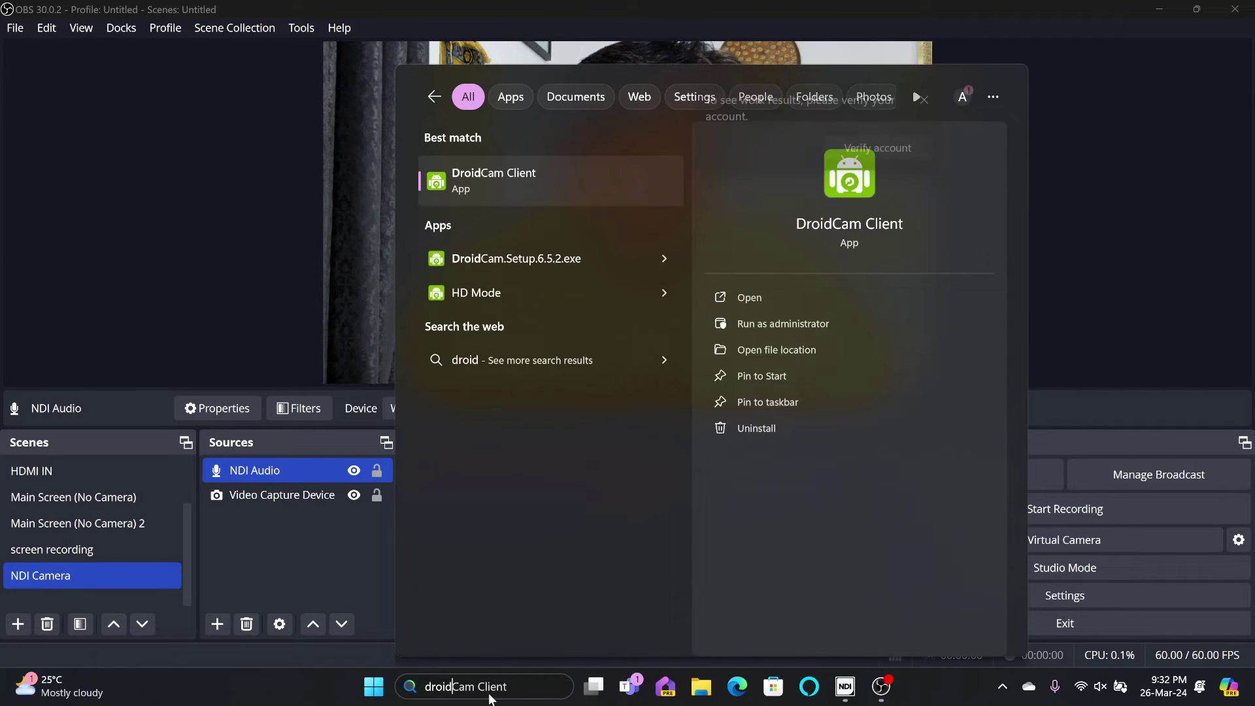
{"action": "left_click", "coordinate": [1172, 6]}
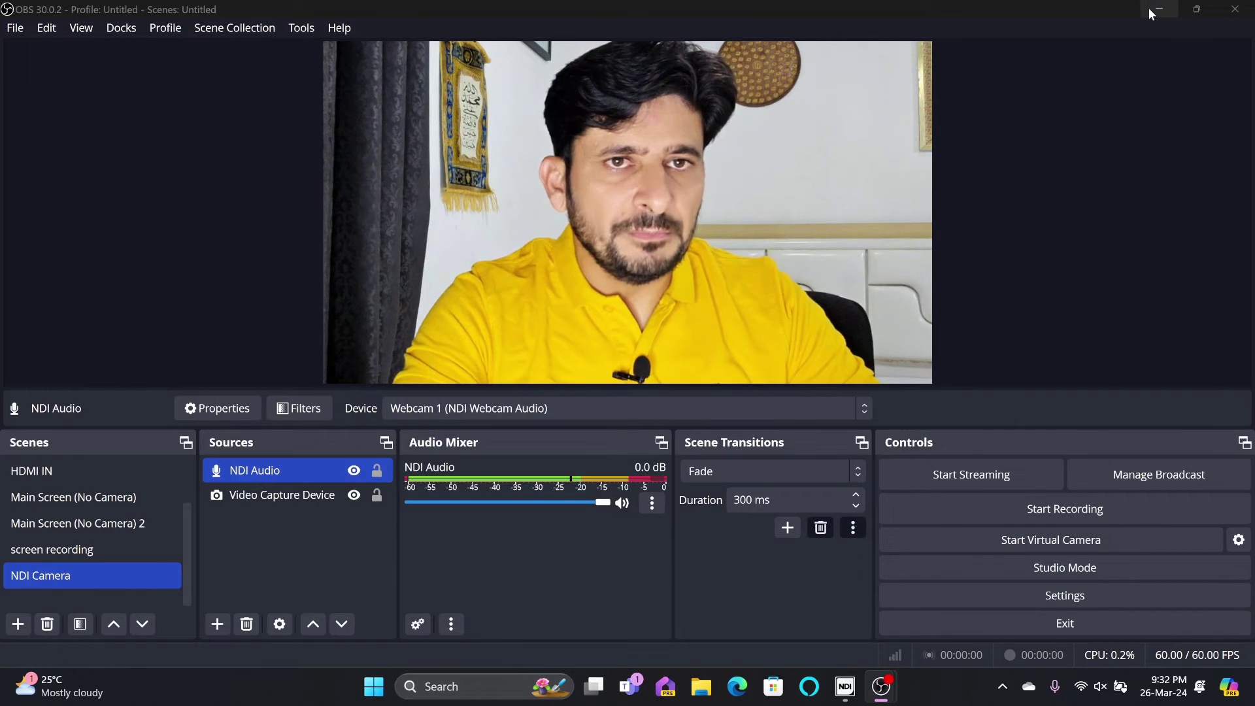
Close the NDI Launcher window and restore OBS Studio from the taskbar
{"action": "left_click", "coordinate": [1156, 10]}
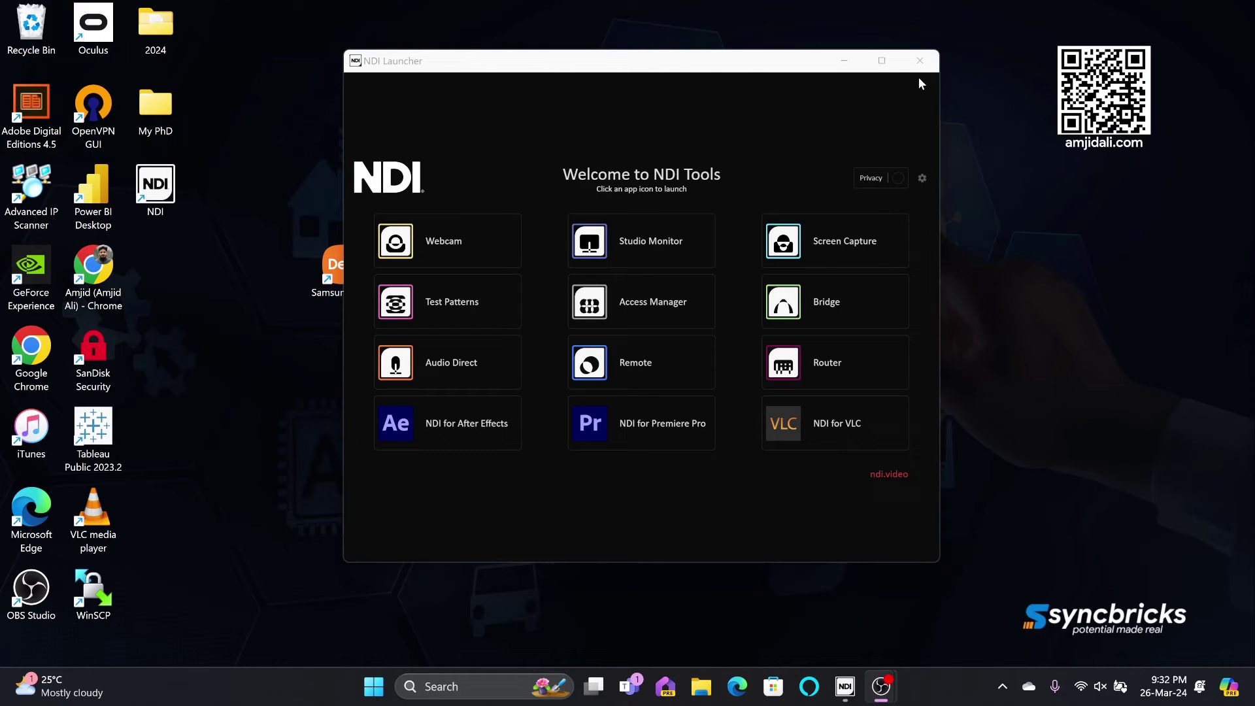
{"action": "left_click", "coordinate": [921, 61]}
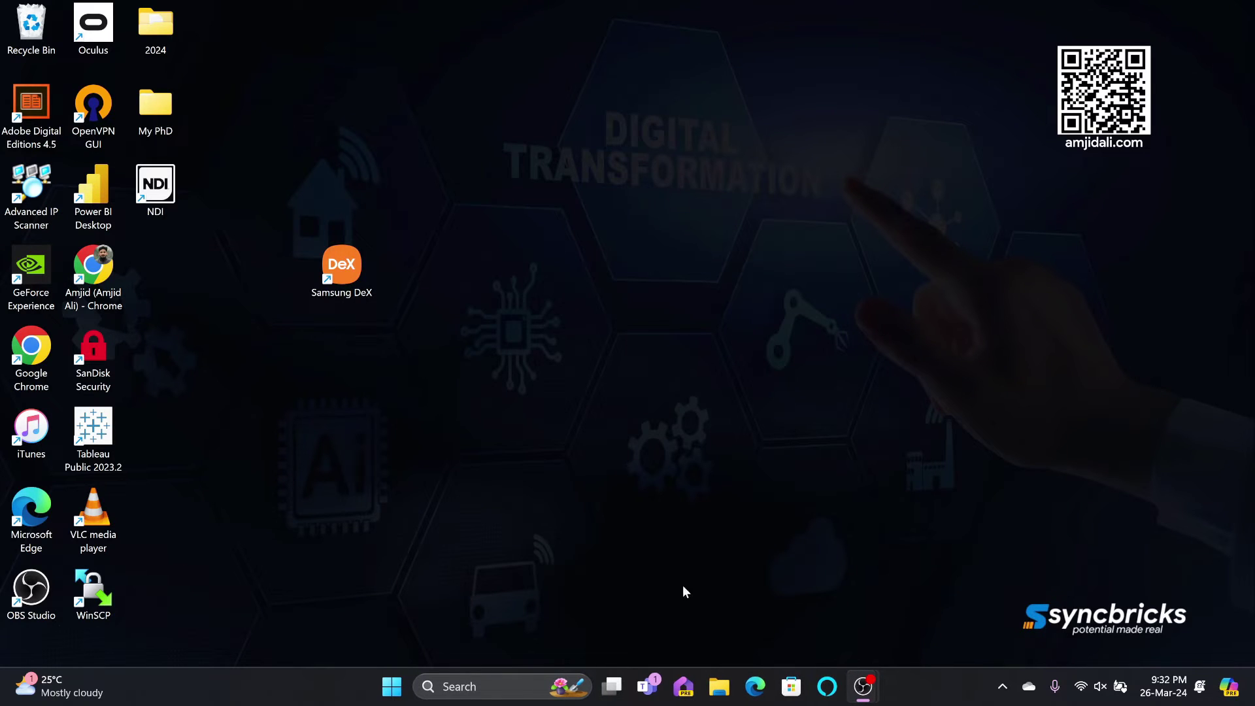
{"action": "mouse_move", "coordinate": [856, 695]}
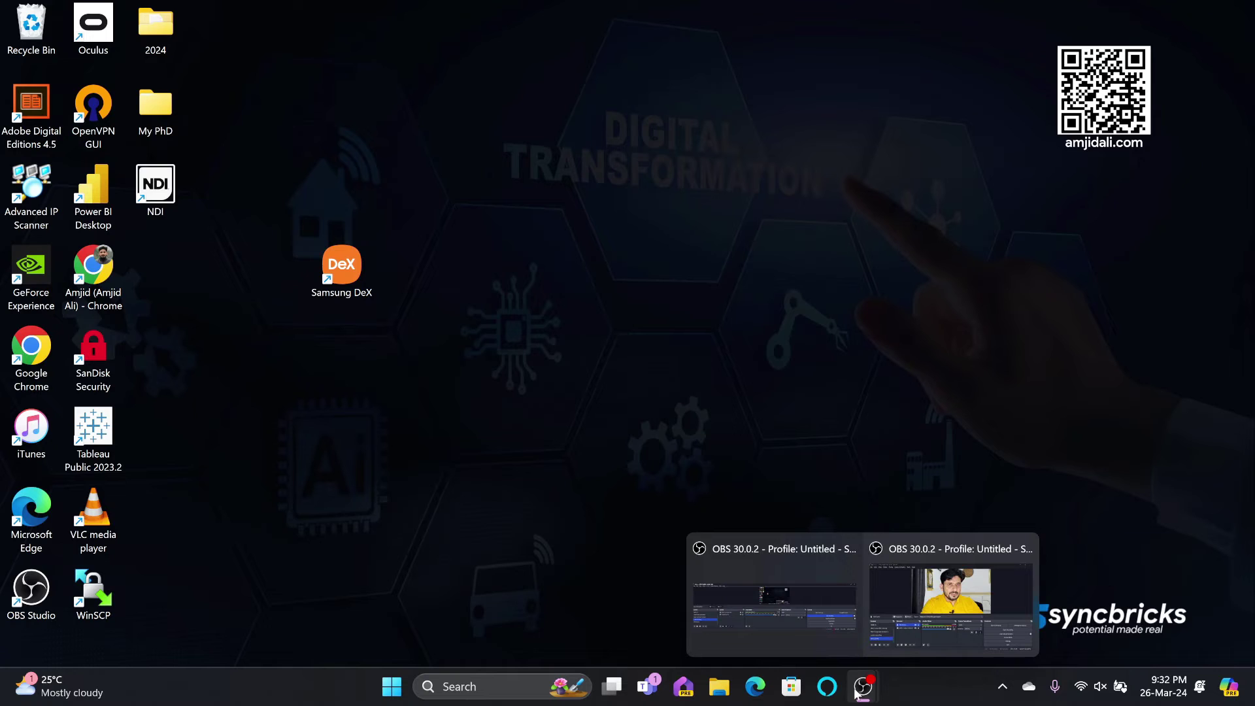
{"action": "left_click", "coordinate": [901, 602]}
Set the Video Capture Device to the USB2.0 HD UVC WebCam and confirm
{"action": "double_click", "coordinate": [307, 495]}
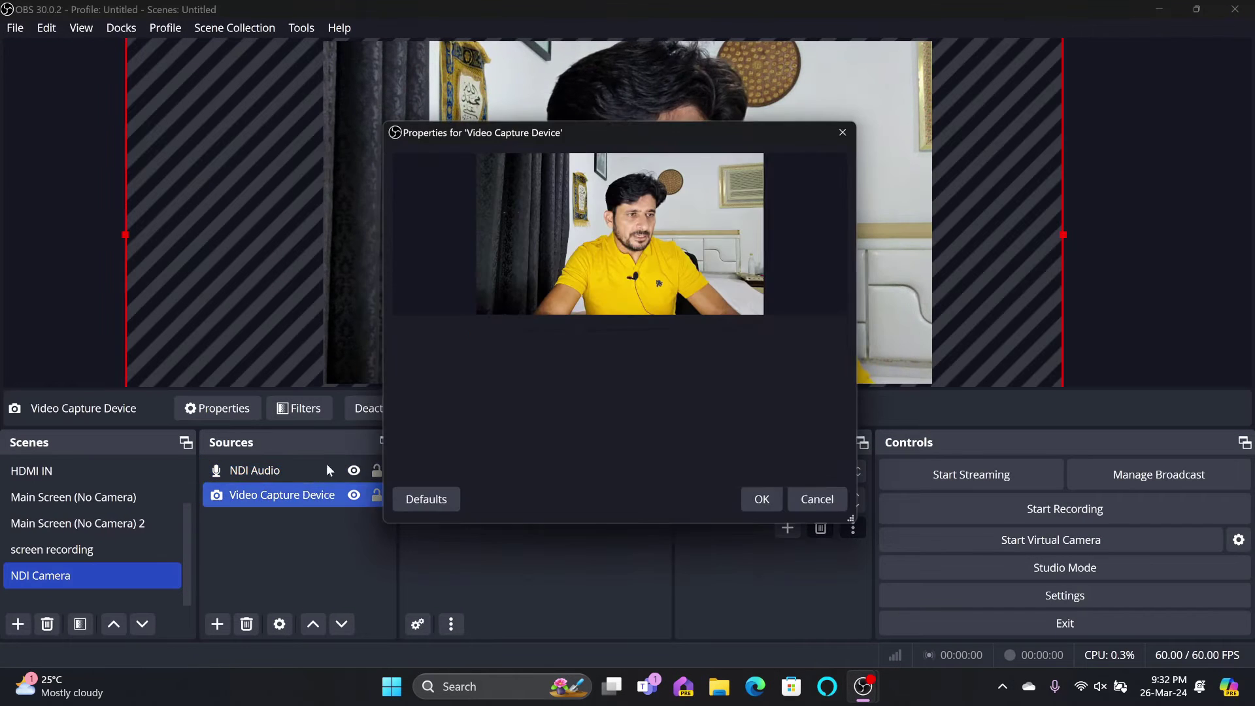
{"action": "left_click", "coordinate": [573, 340]}
{"action": "left_click", "coordinate": [573, 368]}
{"action": "left_click", "coordinate": [762, 499]}
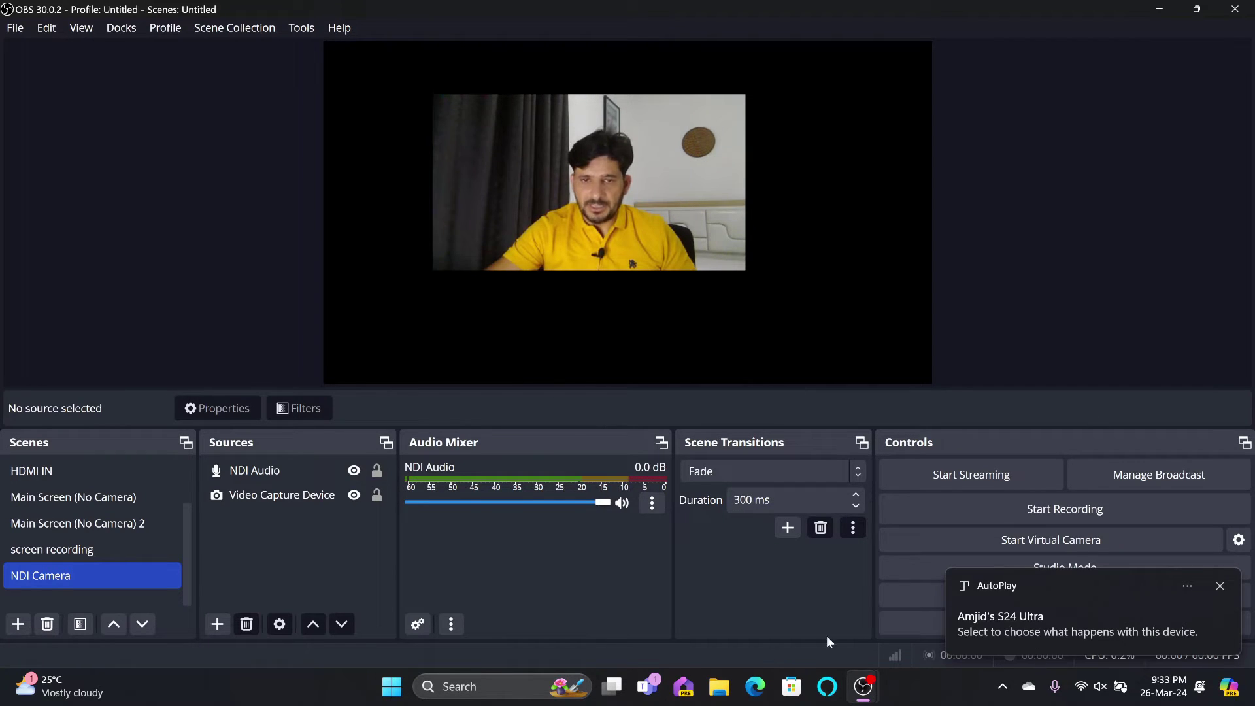
Launch DroidCam Client via a 'dr' search, detect SM-S928B over USB, and start streaming
{"action": "left_click", "coordinate": [449, 686]}
{"action": "type", "text": "dr"}
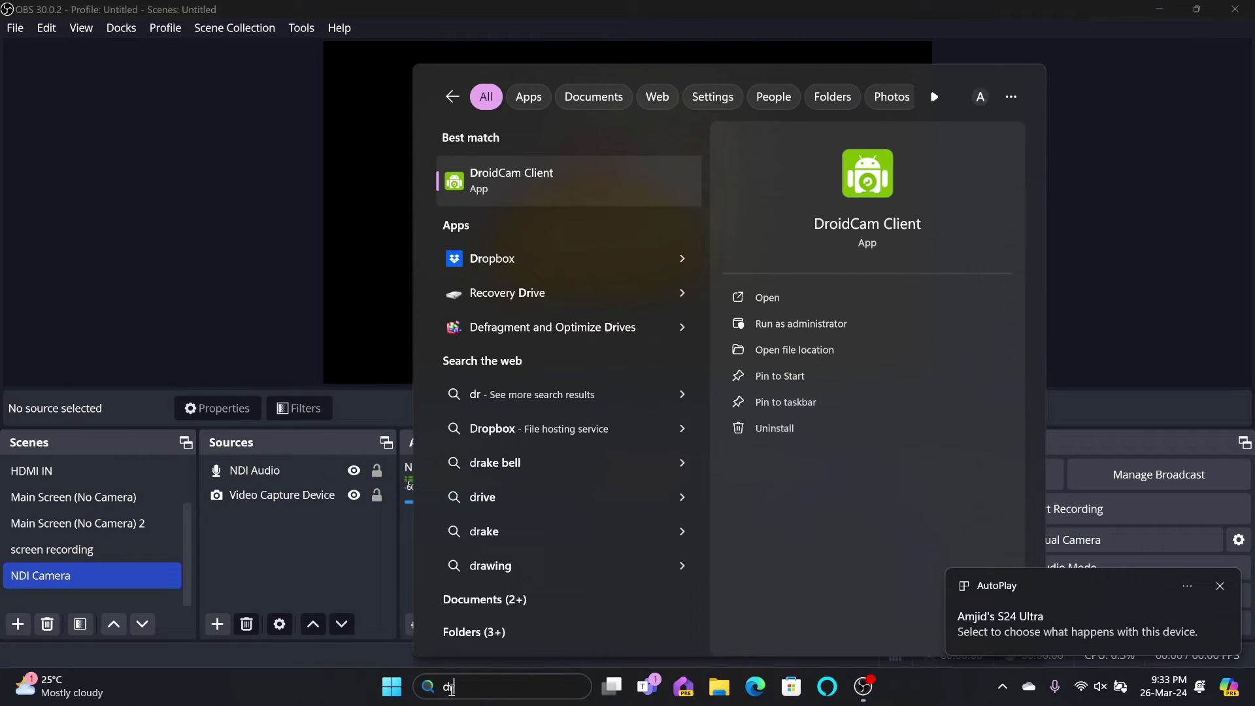
{"action": "key", "text": "Return"}
{"action": "left_click", "coordinate": [210, 143]}
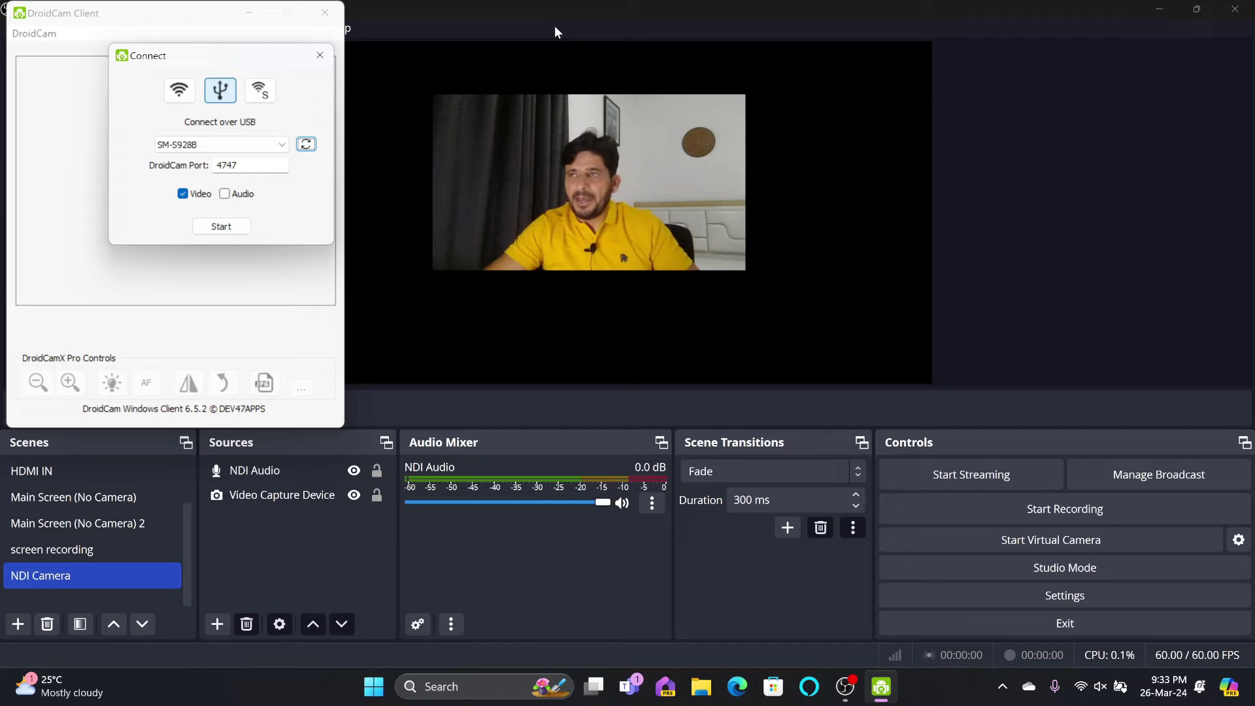
{"action": "left_click", "coordinate": [221, 226]}
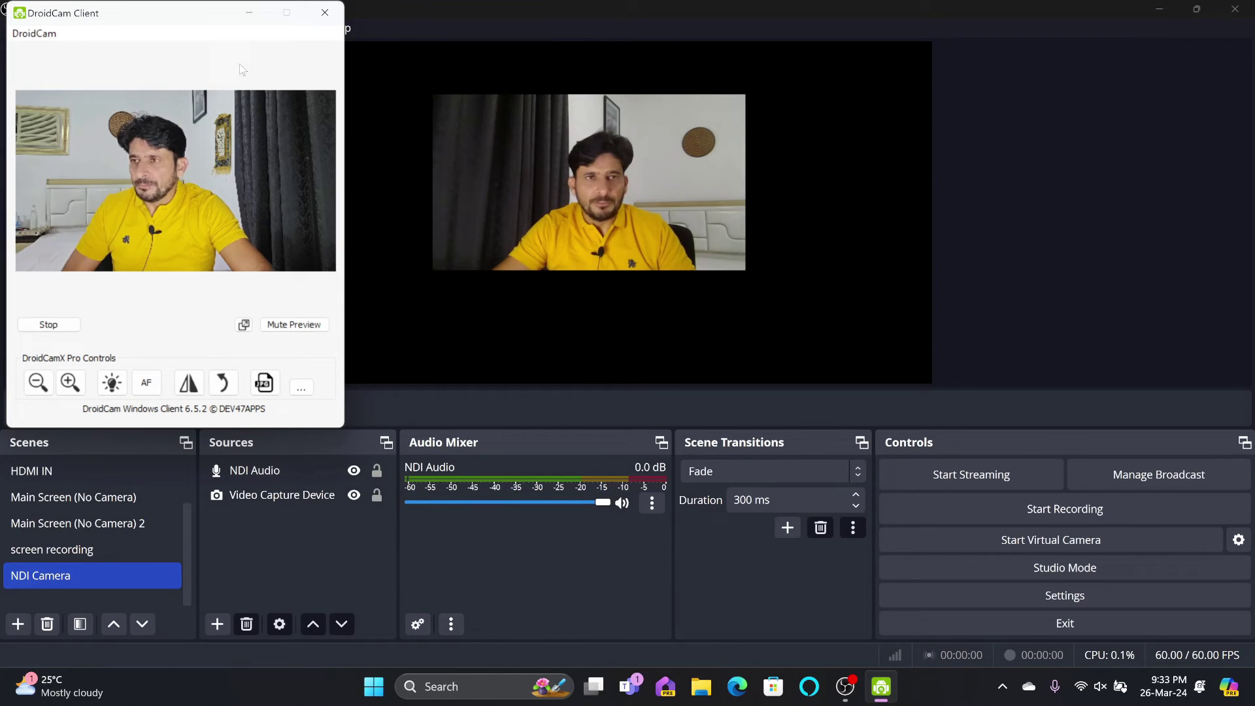